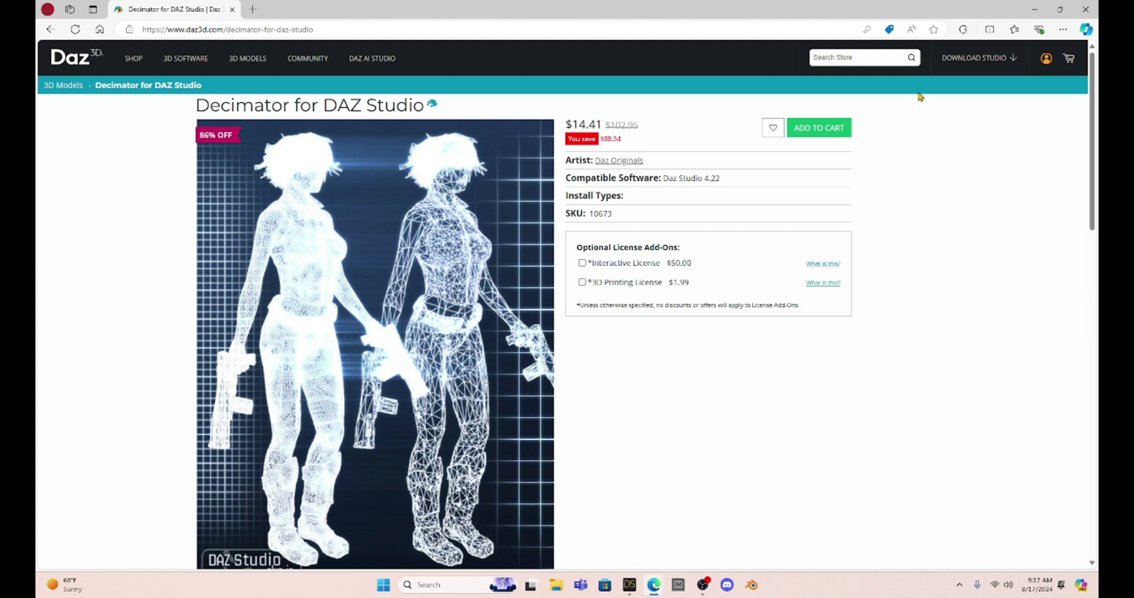
Step: Minimize the Edge window showing the Decimator product page to return to Daz Studio
left_click(1035, 10)
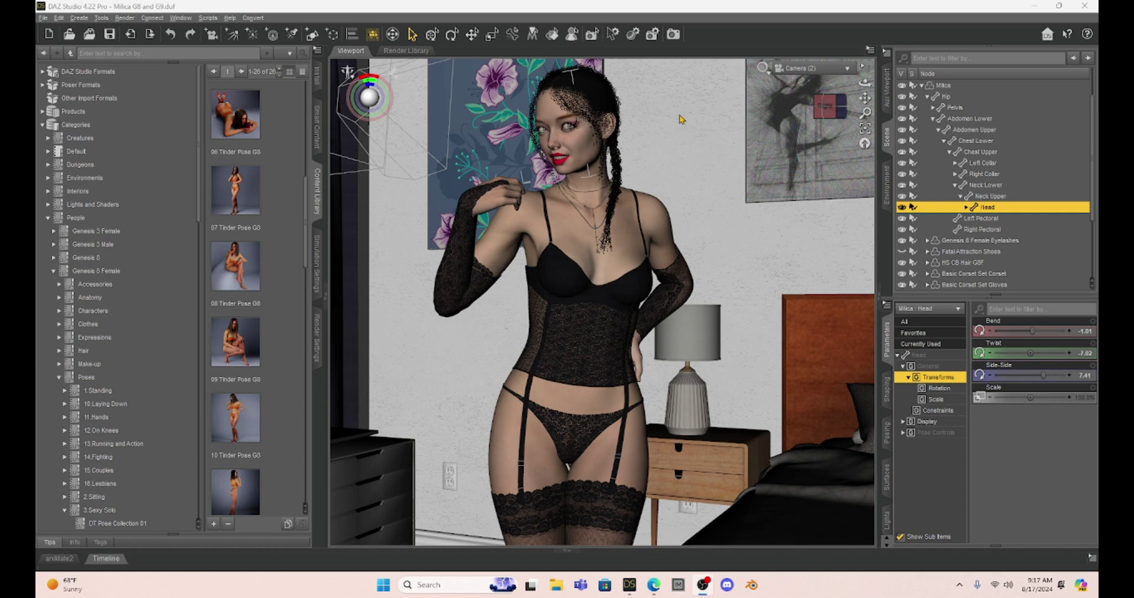
Step: Switch the viewport from Camera (2) to the close-up 'Camera' on Milica's face and shoulders
left_click(815, 68)
left_click(826, 165)
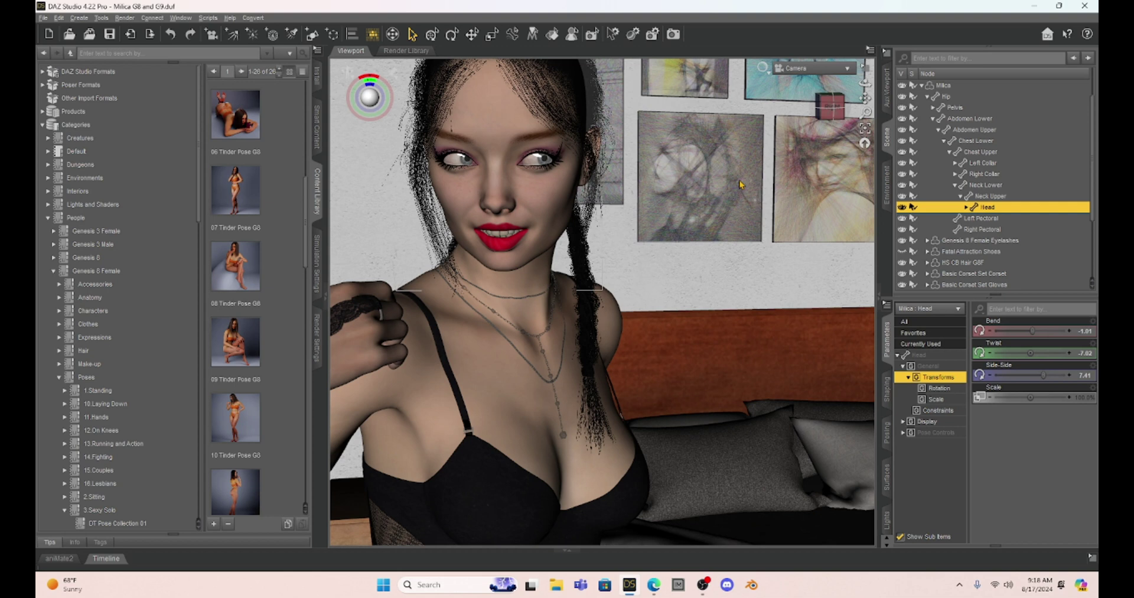
Step: Set the DrawStyle to Wire Texture Shaded and select Milica to show her Mesh Resolution settings
left_click(768, 75)
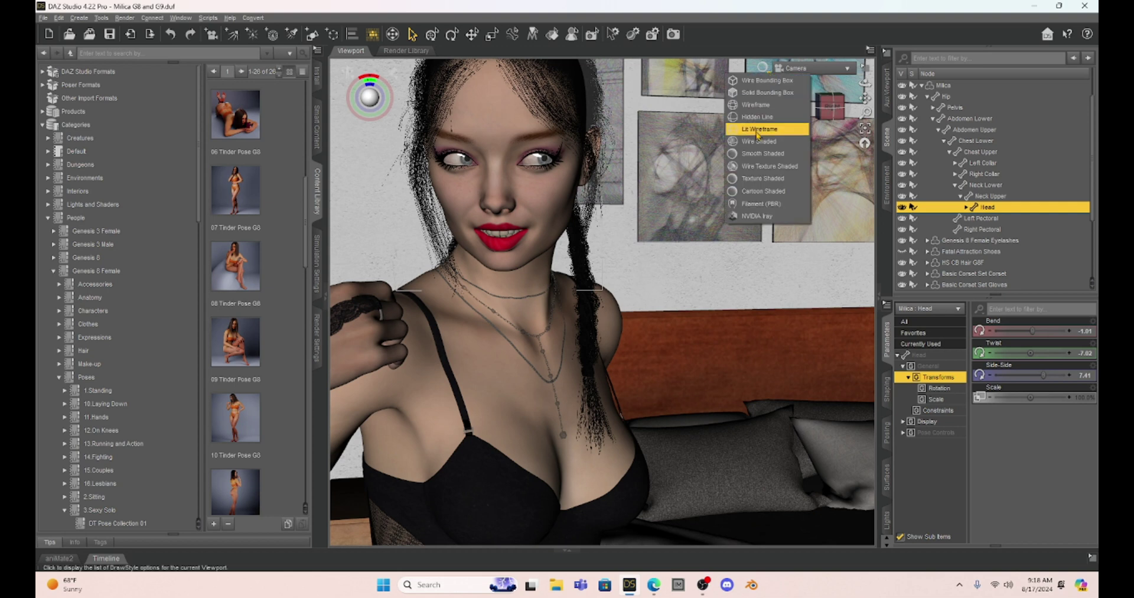
left_click(760, 168)
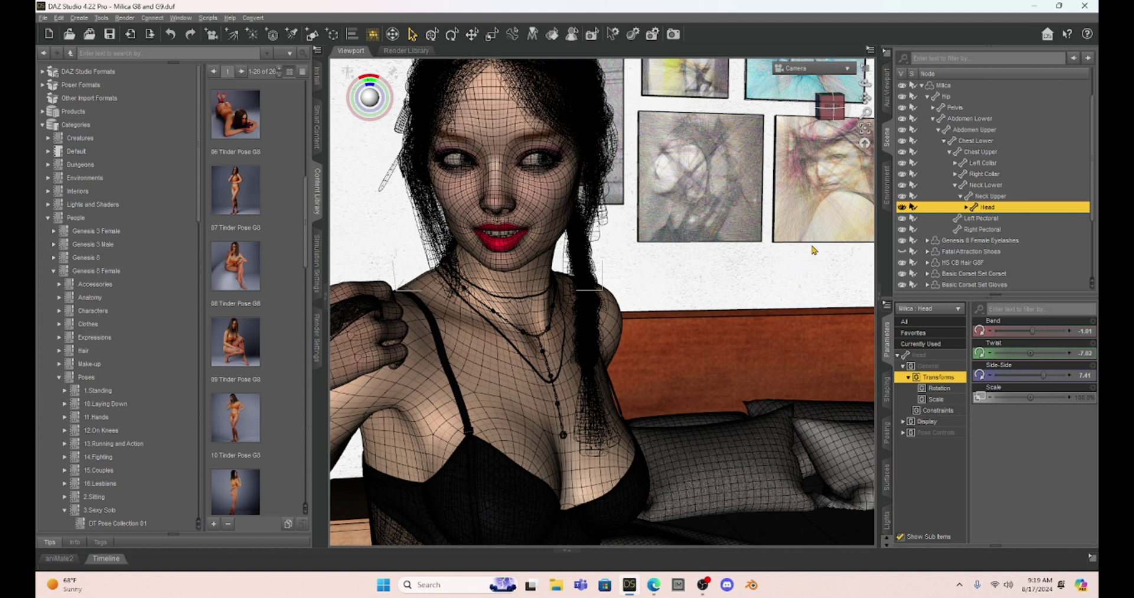
left_click(945, 86)
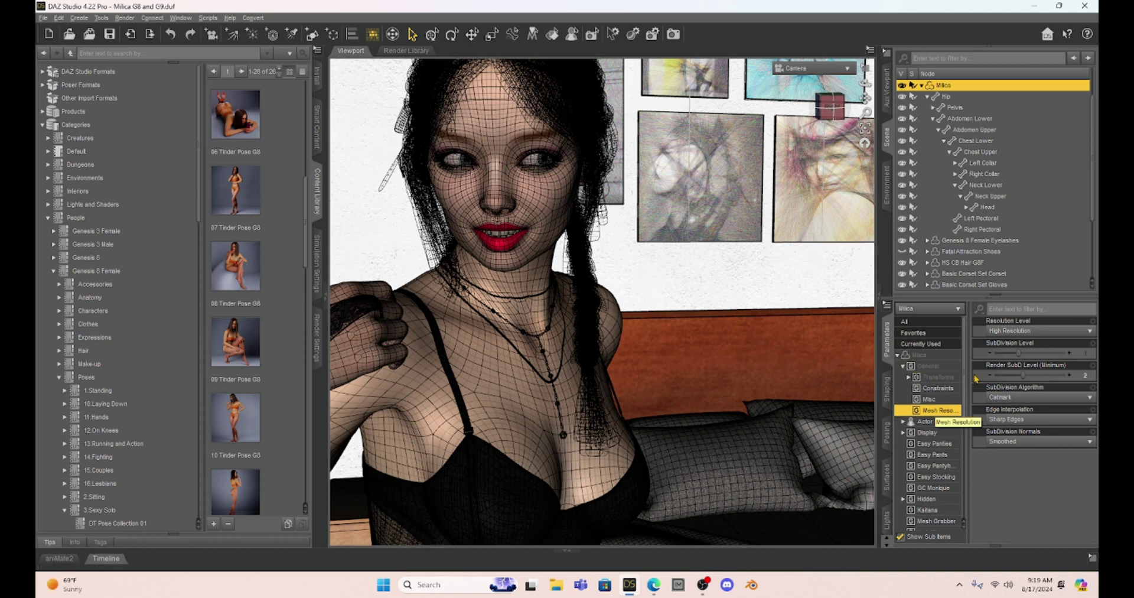
Step: Change Milica's Resolution Level from High Resolution to Base, then reopen the Resolution Level list
left_click(1000, 337)
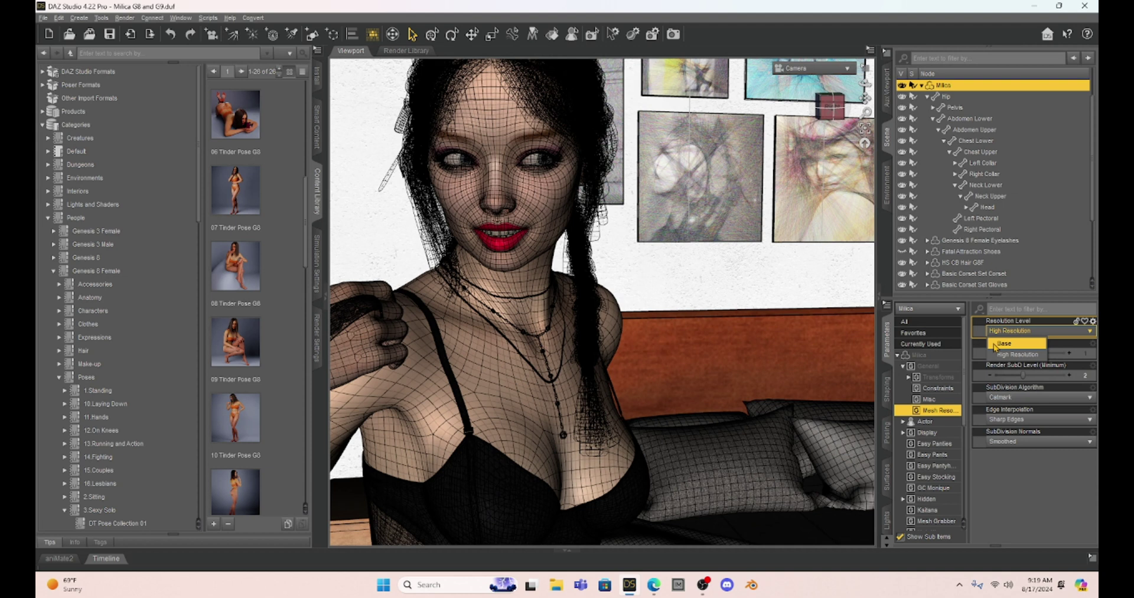
left_click(995, 344)
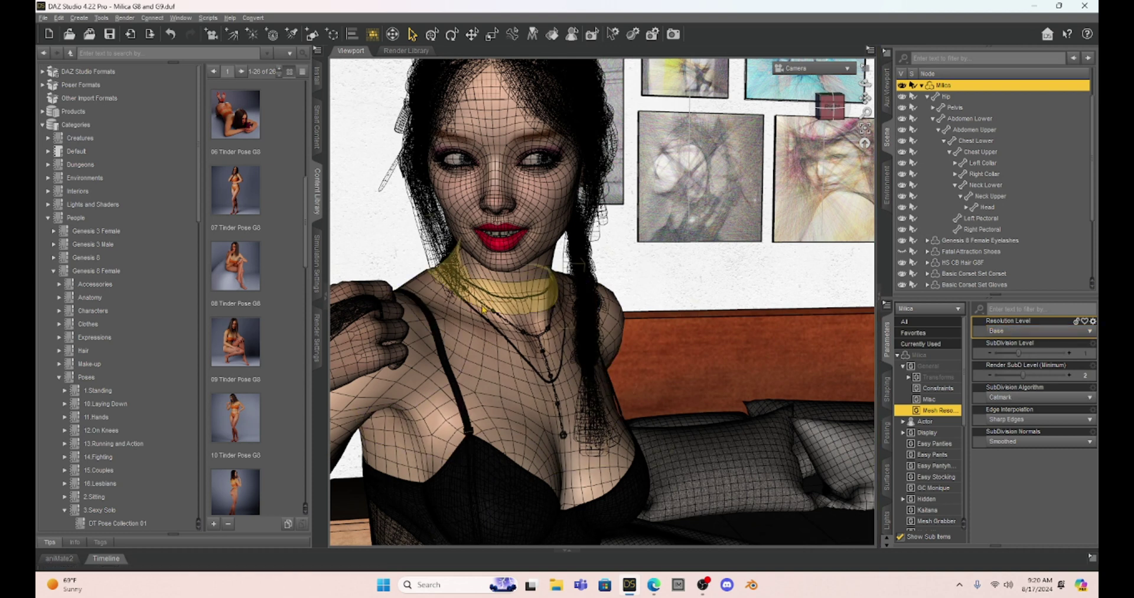
left_click(1032, 333)
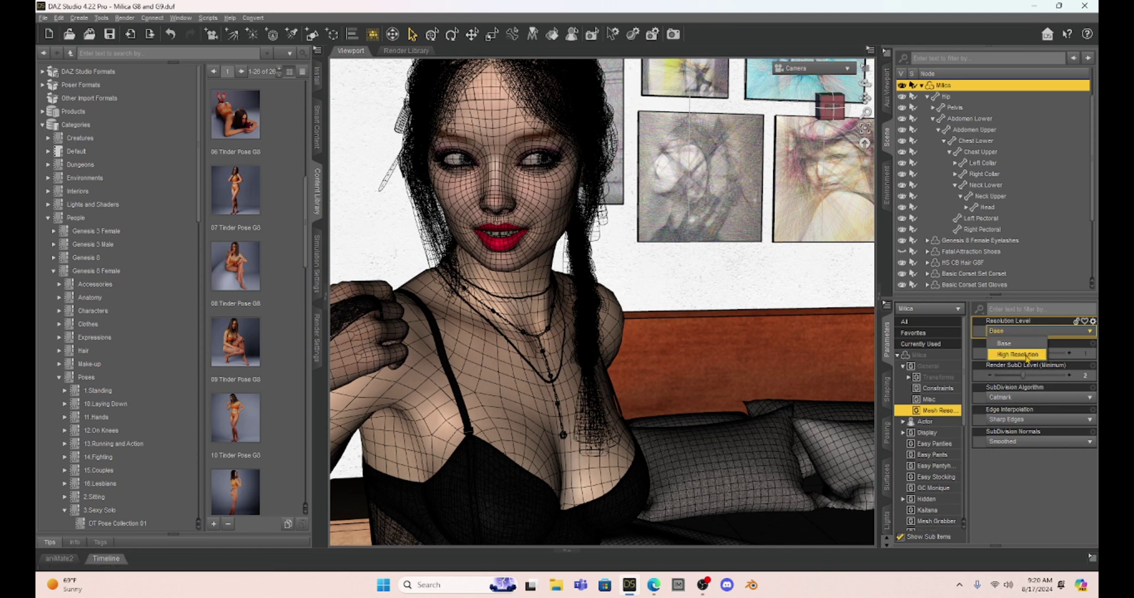
left_click(1028, 357)
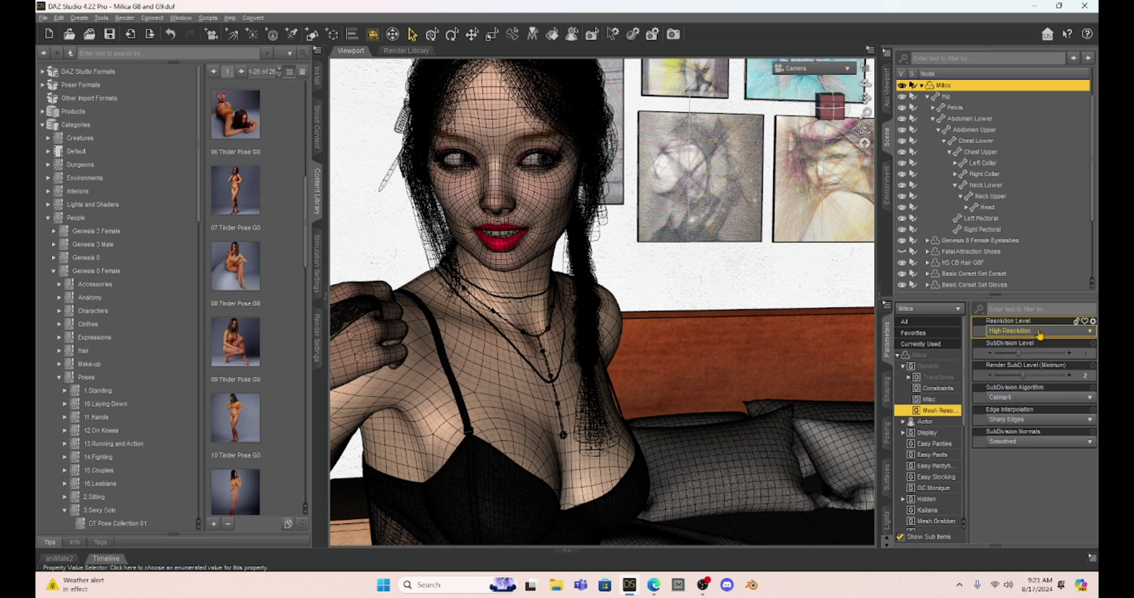
left_click(1039, 333)
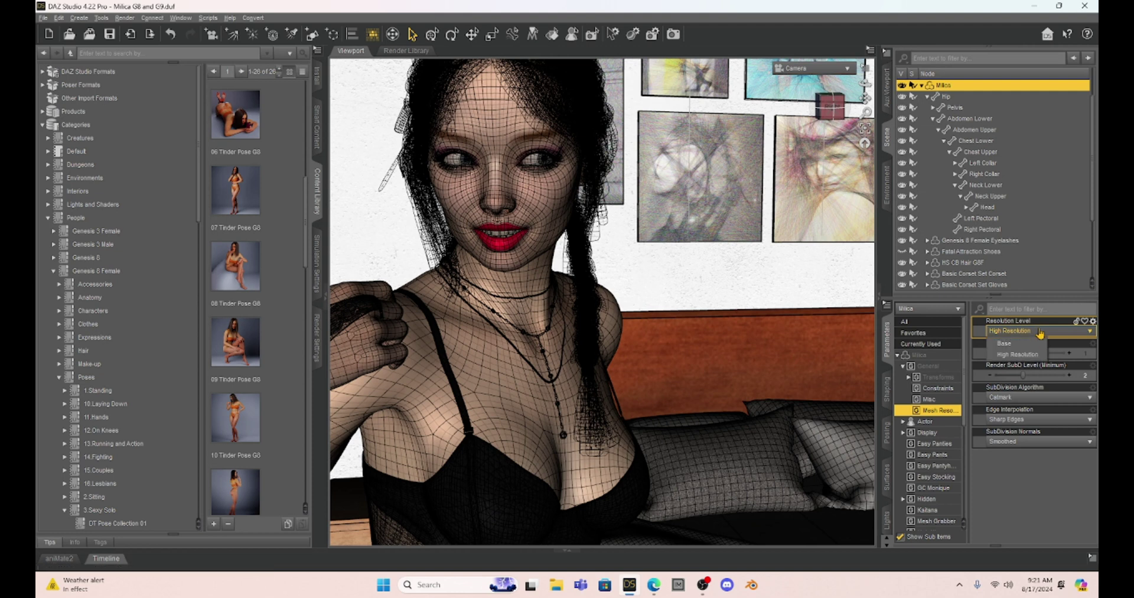
left_click(1029, 347)
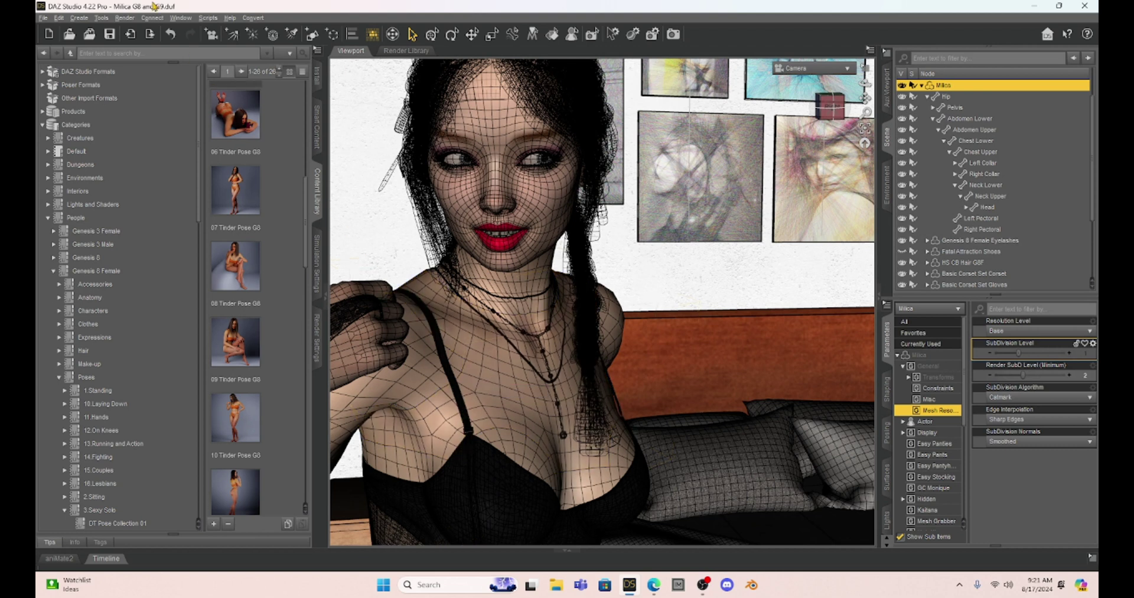
Step: Open the Decimator pane, enlarge it, and run Prepare to Decimate on the scene
left_click(179, 18)
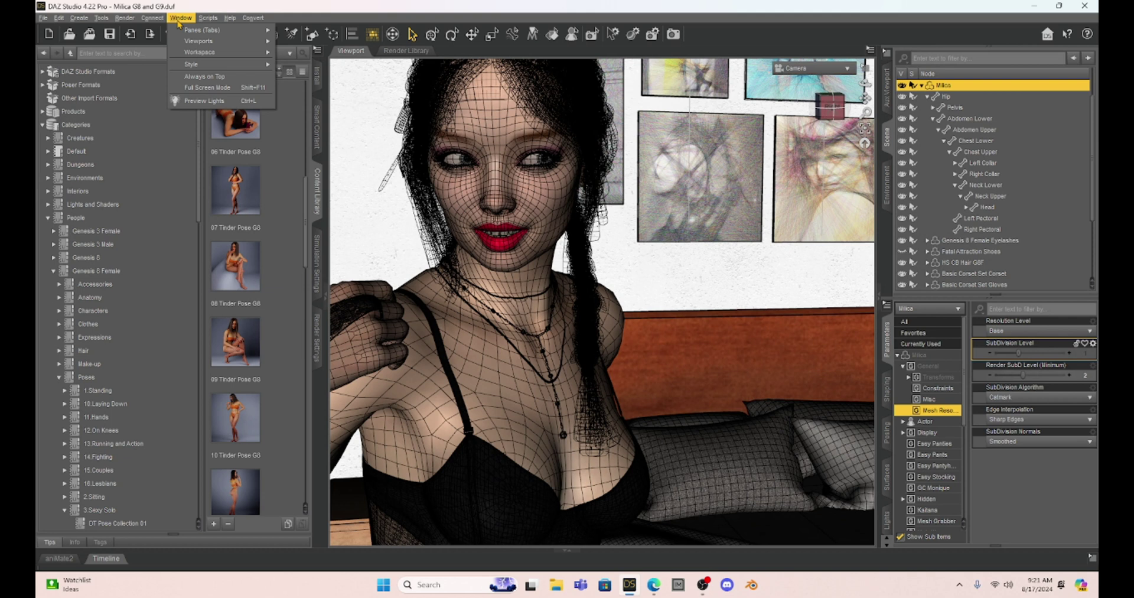
mouse_move(204, 30)
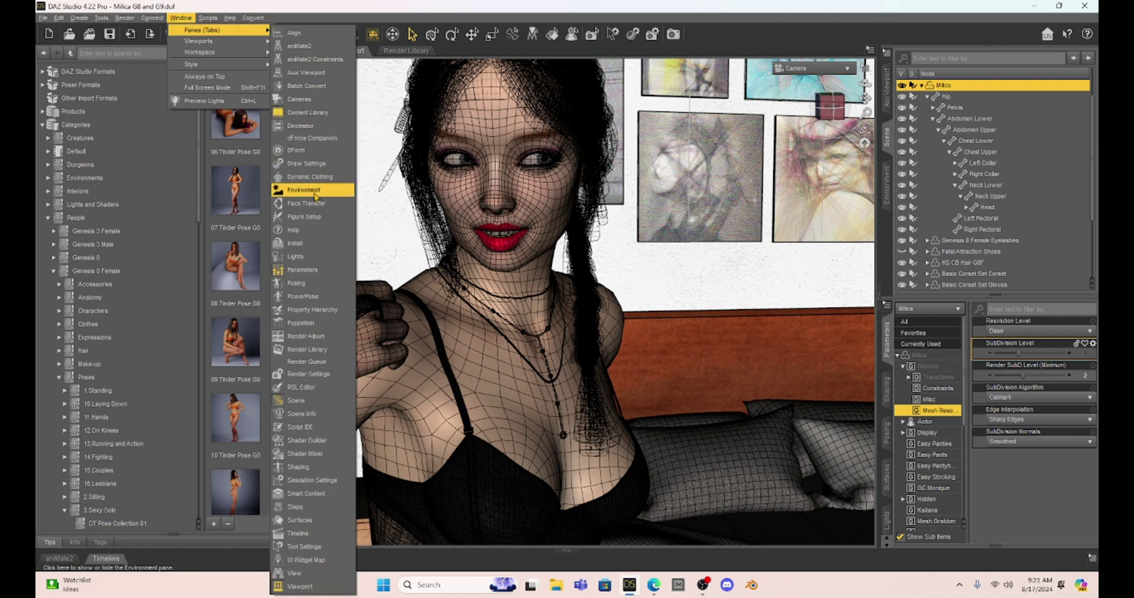
left_click(299, 127)
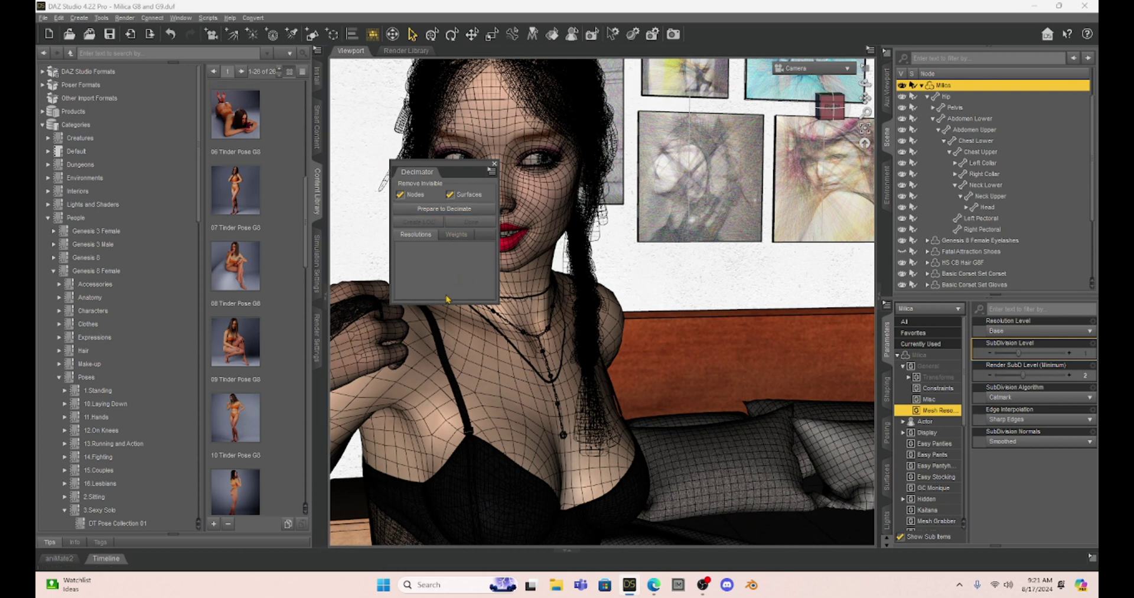
left_click_drag(452, 305, 455, 432)
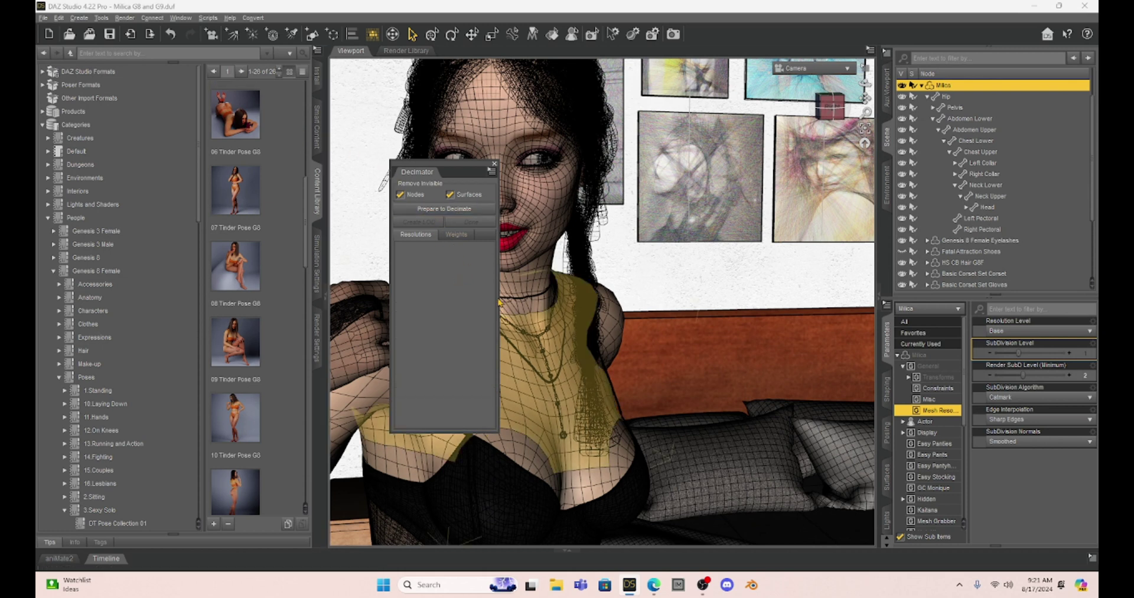
left_click_drag(498, 302, 748, 298)
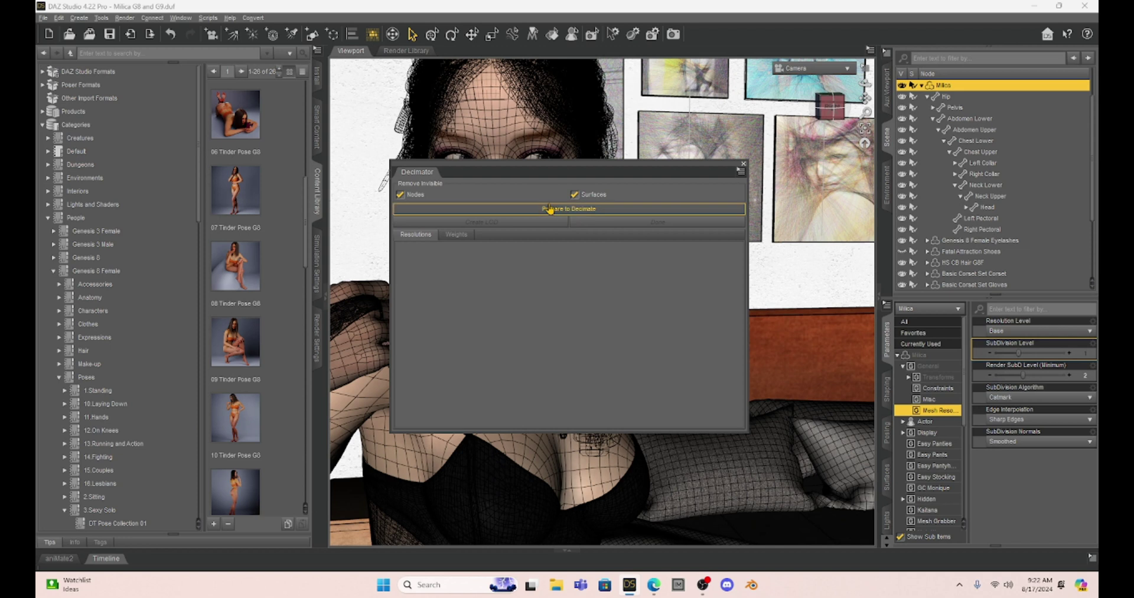
left_click(524, 210)
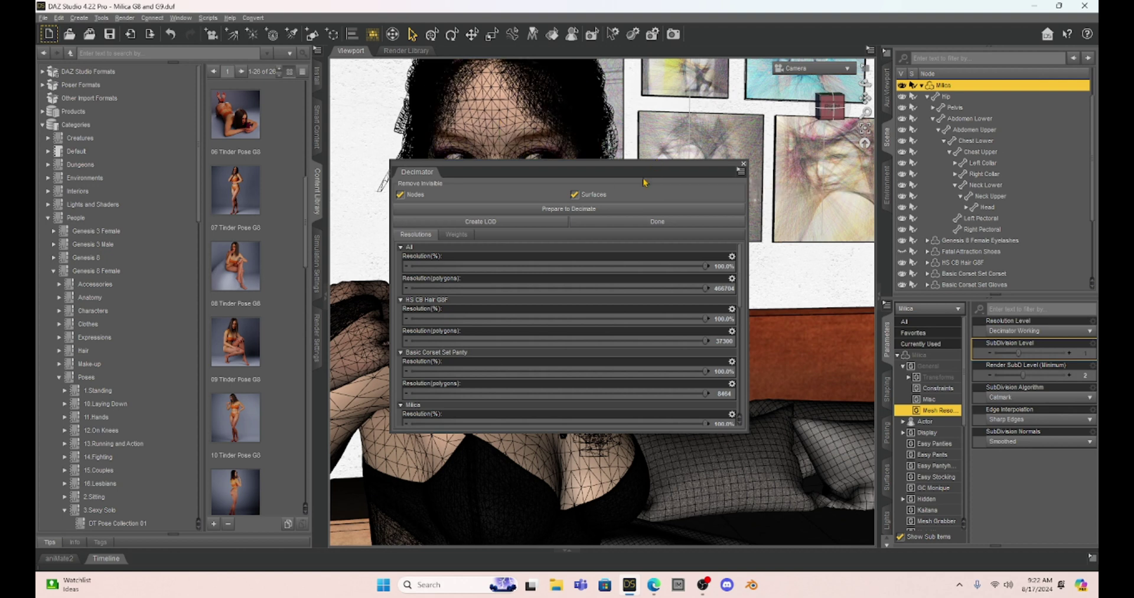
Step: Move the Decimator pane aside and bring All Resolution(%) down to about 20%
left_click_drag(587, 201, 852, 168)
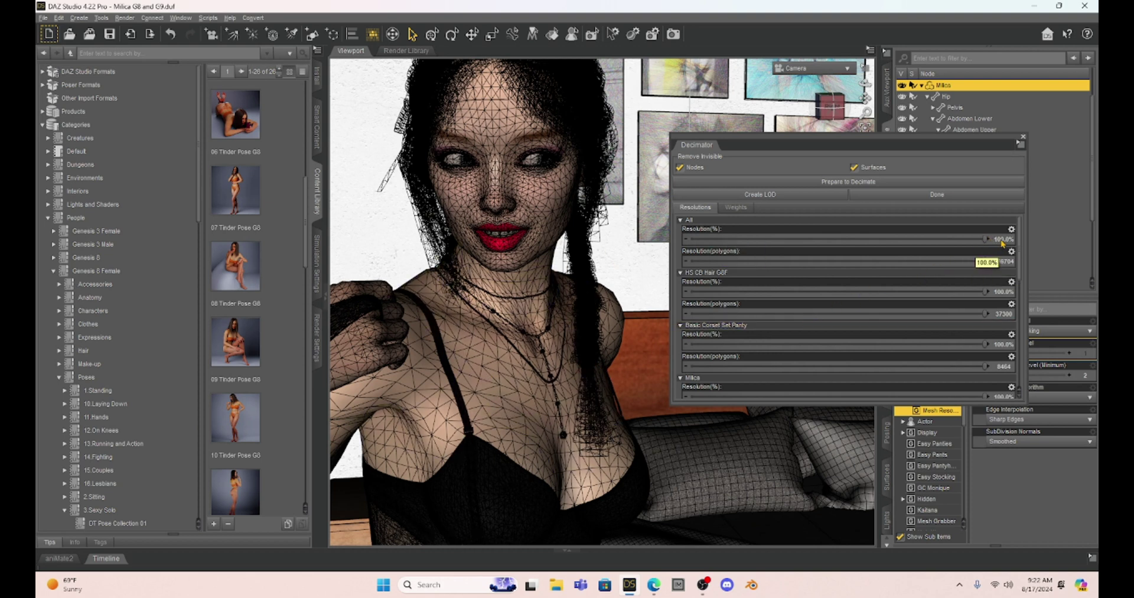
left_click_drag(1003, 242, 834, 240)
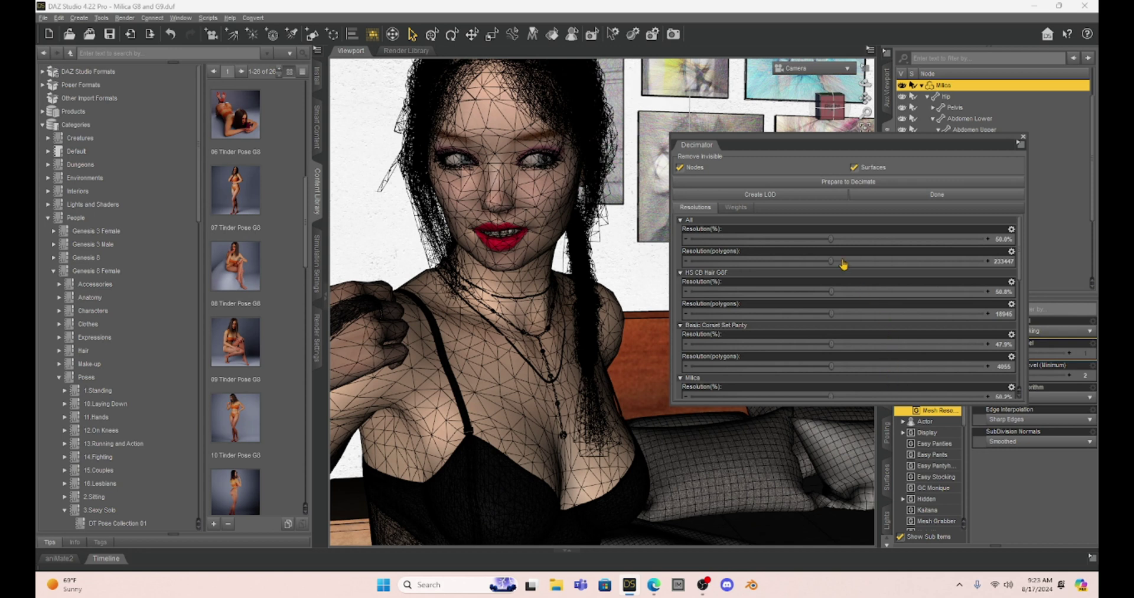
left_click_drag(830, 237, 742, 233)
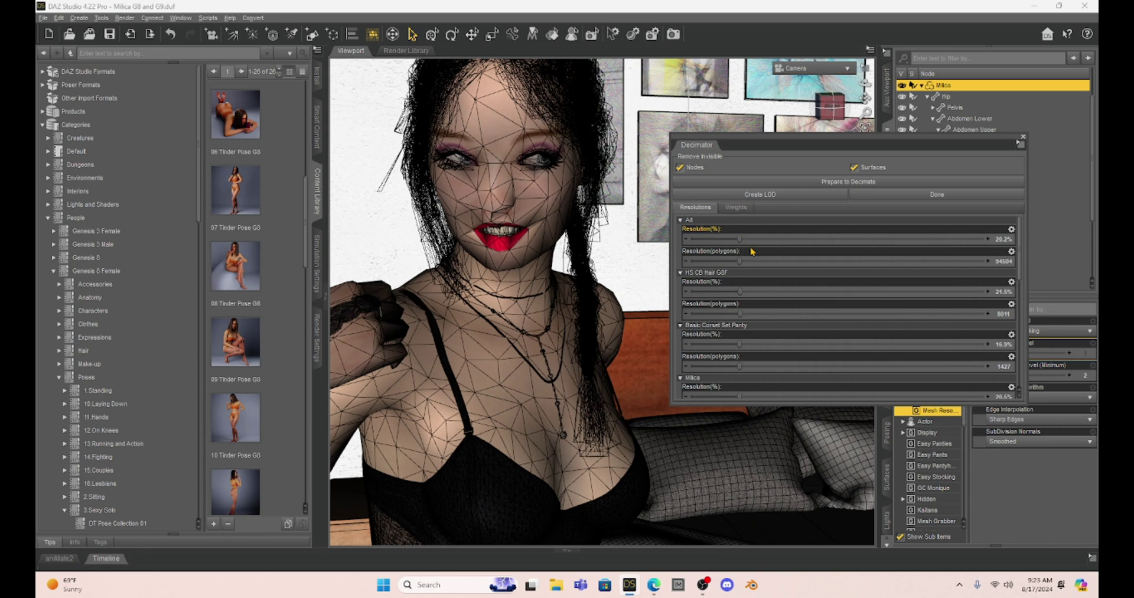
left_click_drag(739, 239, 687, 242)
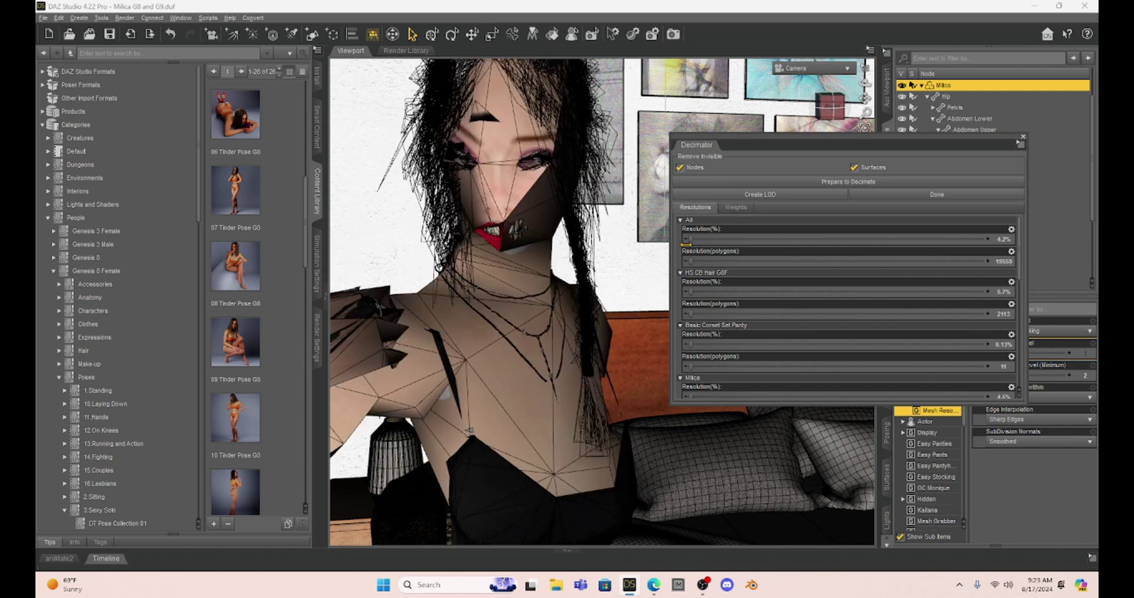
left_click_drag(686, 244, 728, 270)
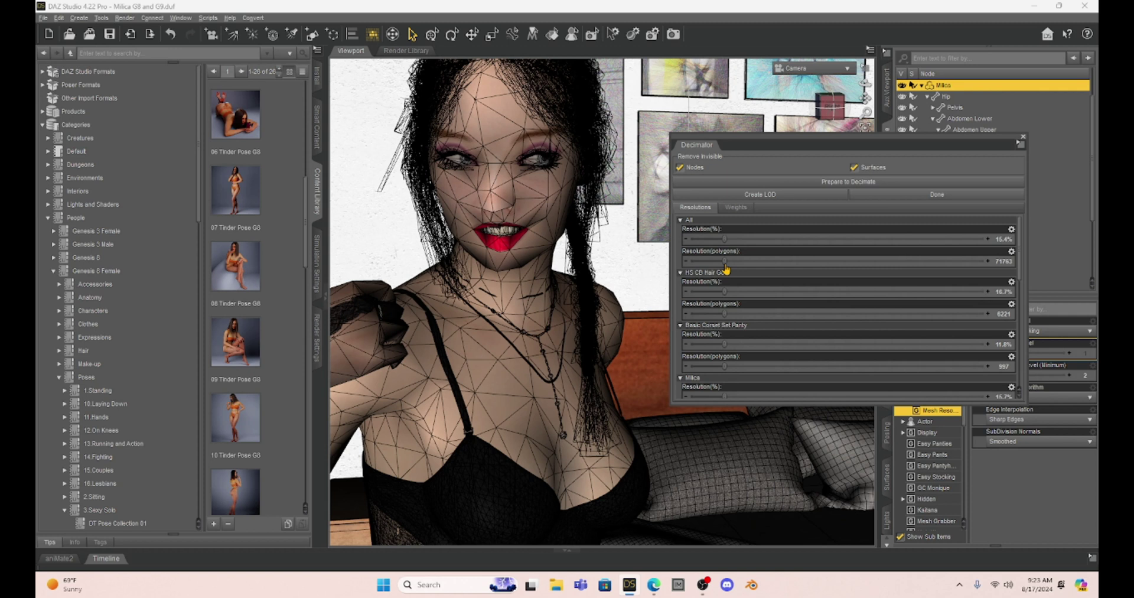
left_click_drag(720, 239, 742, 251)
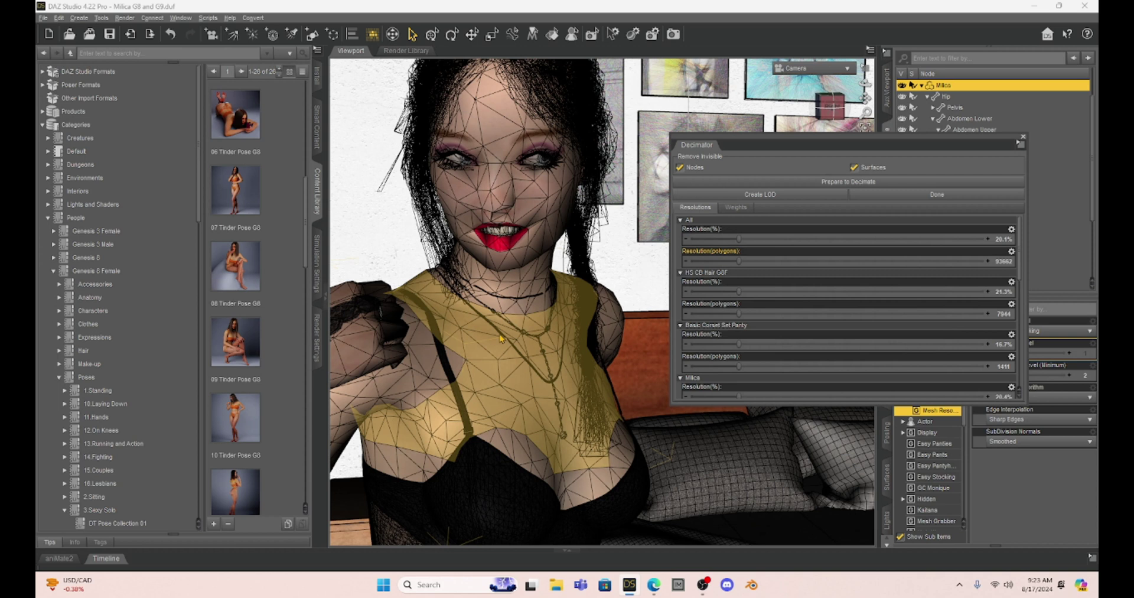
Step: View through Camera (3) and bend Milica's Abdomen Upper to inspect the decimated mesh
left_click(833, 70)
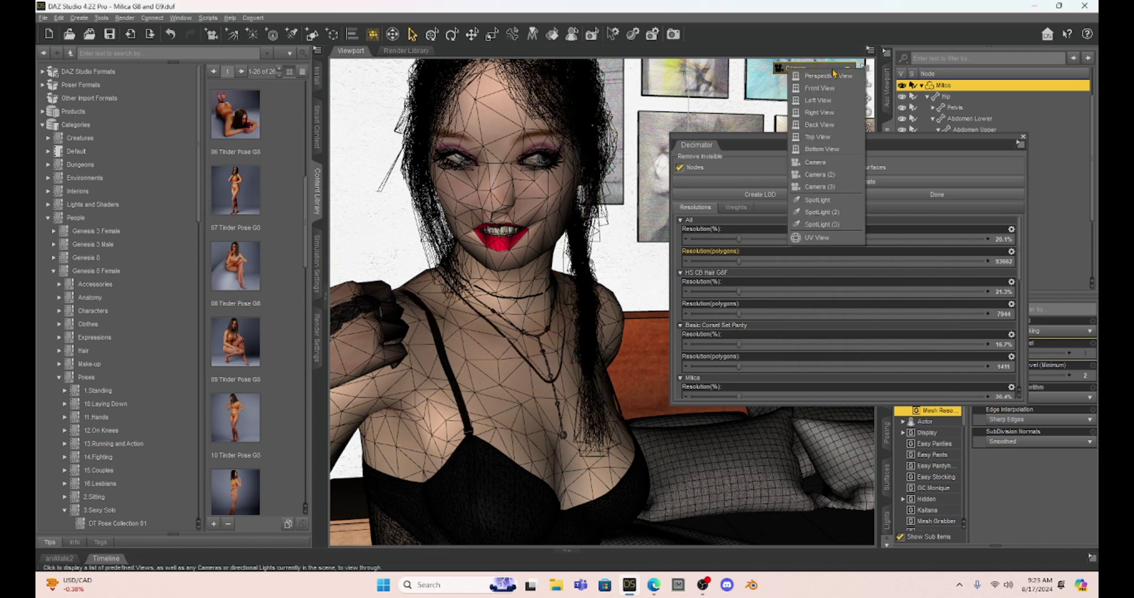
left_click(827, 187)
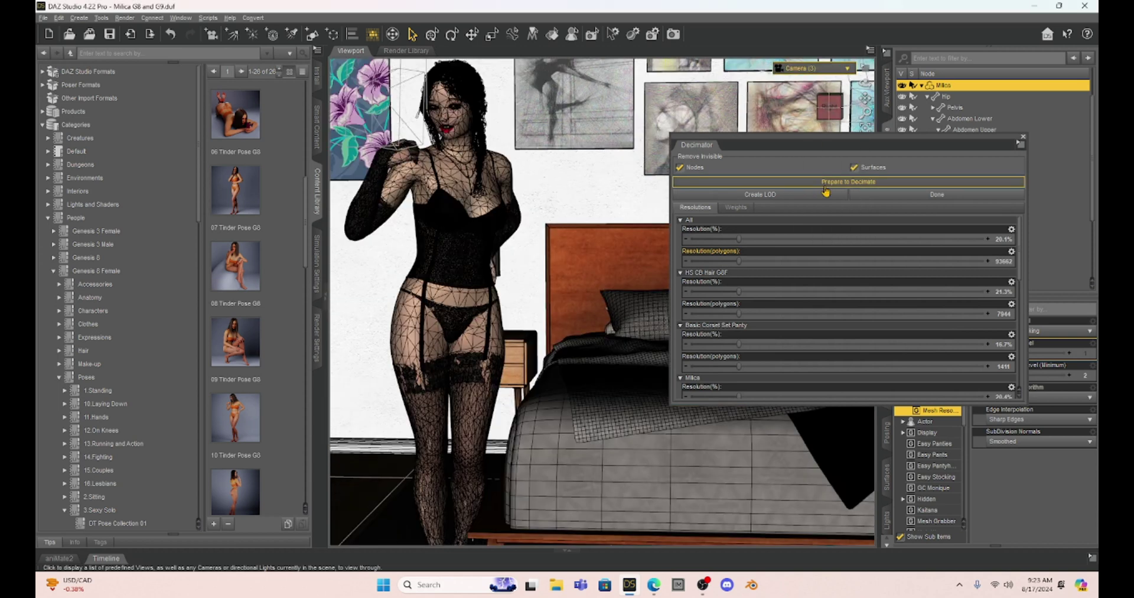
left_click(457, 253)
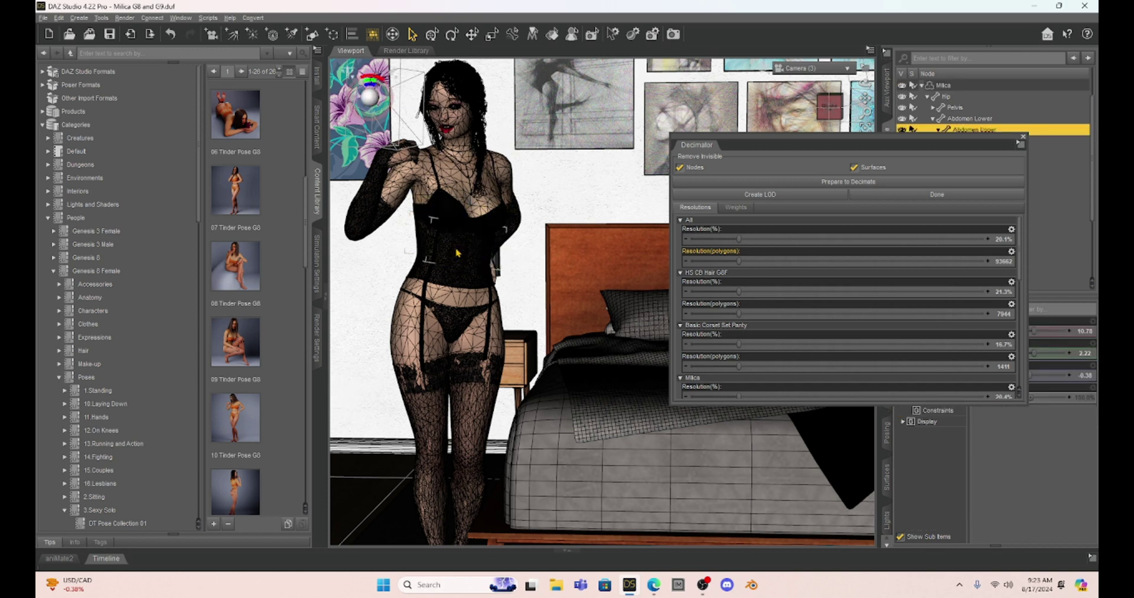
left_click_drag(456, 253, 405, 249)
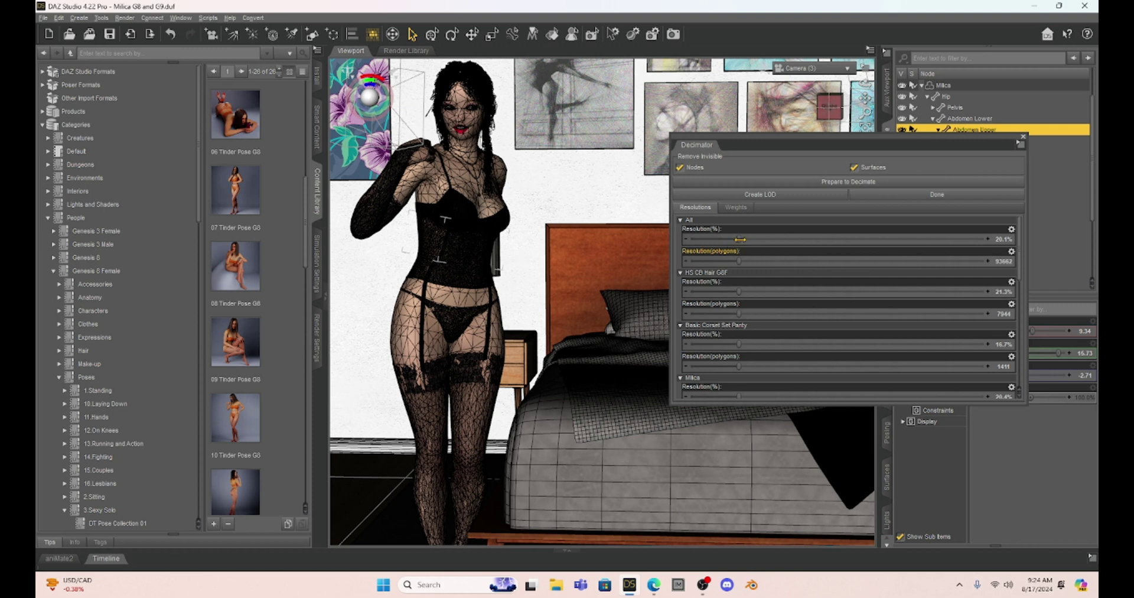
Step: Enter 50 in the All Resolution(%) field to decimate every item to 50%
mouse_move(741, 238)
left_click(1004, 239)
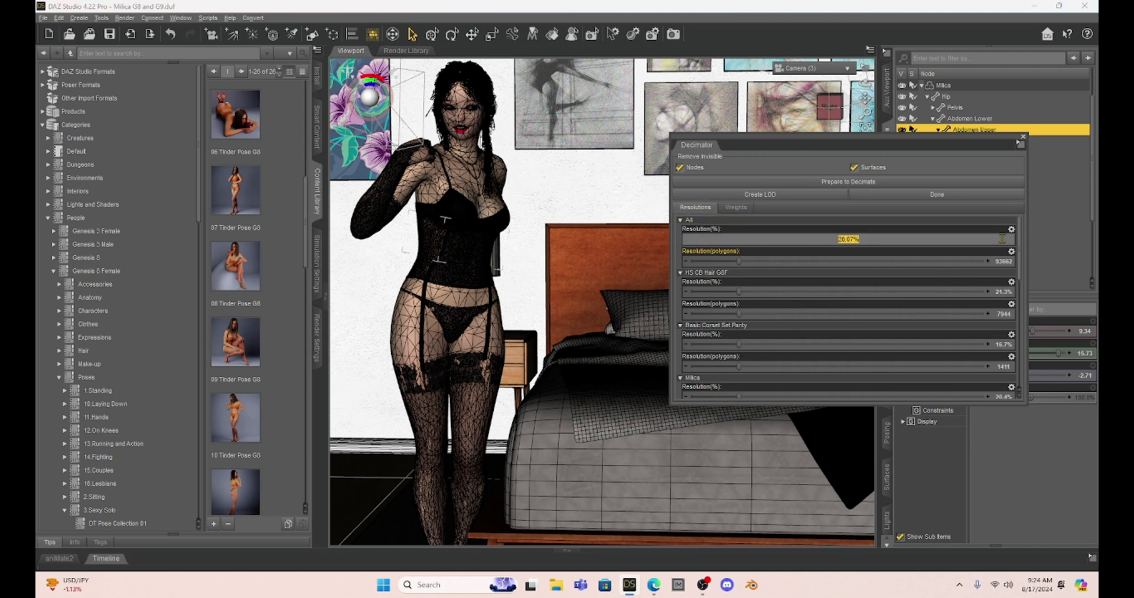
type("50")
key("Return")
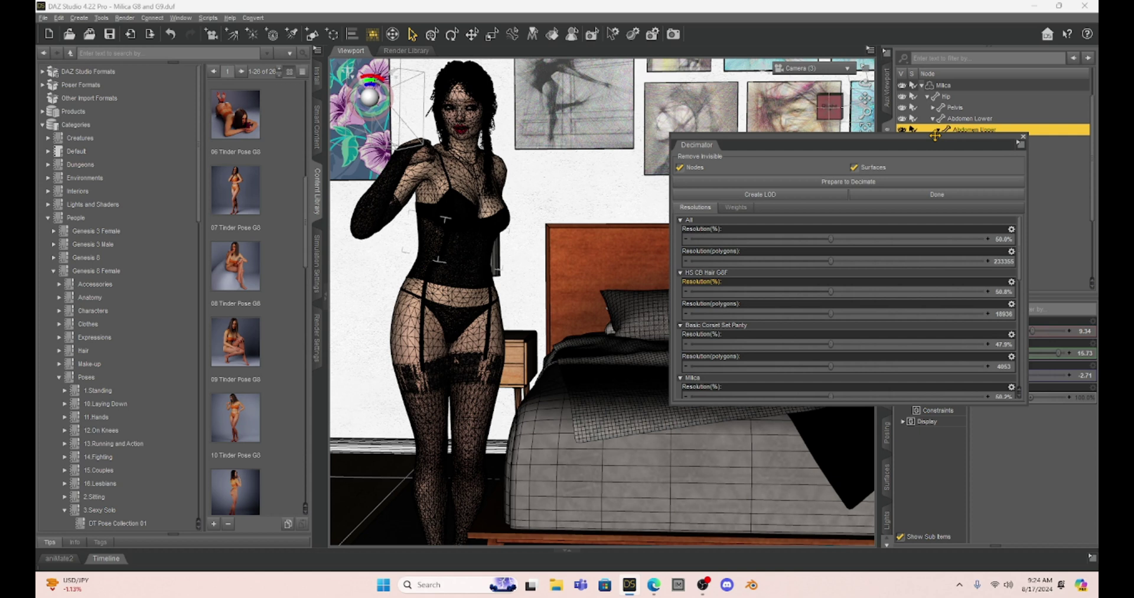
Step: Close the Decimator pane, select Milica in the viewport, and open her Resolution Level list
left_click(1024, 139)
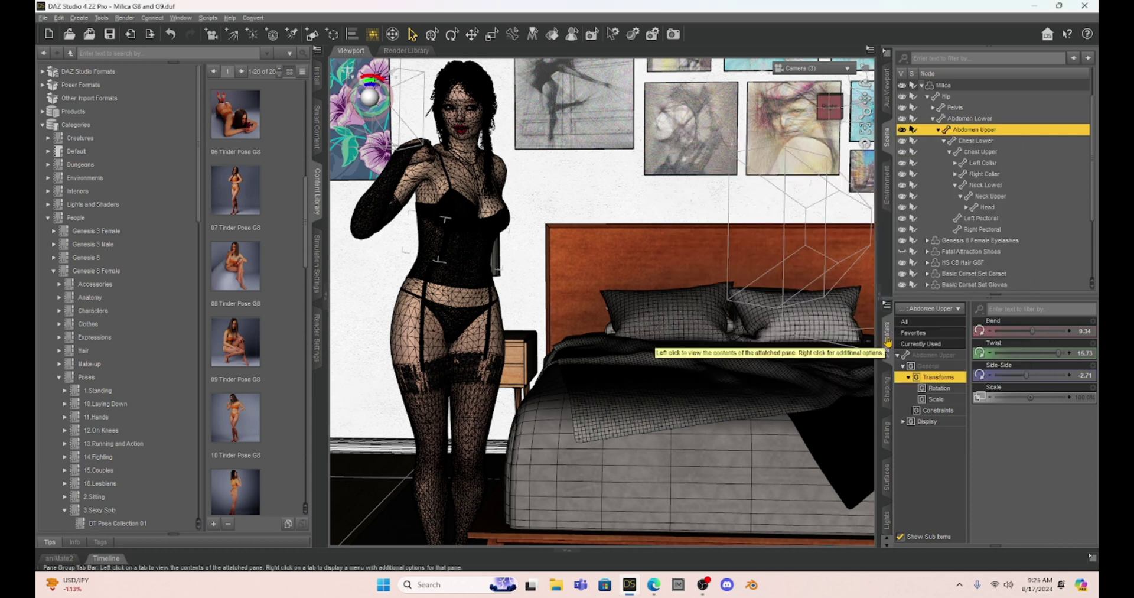
left_click(450, 173)
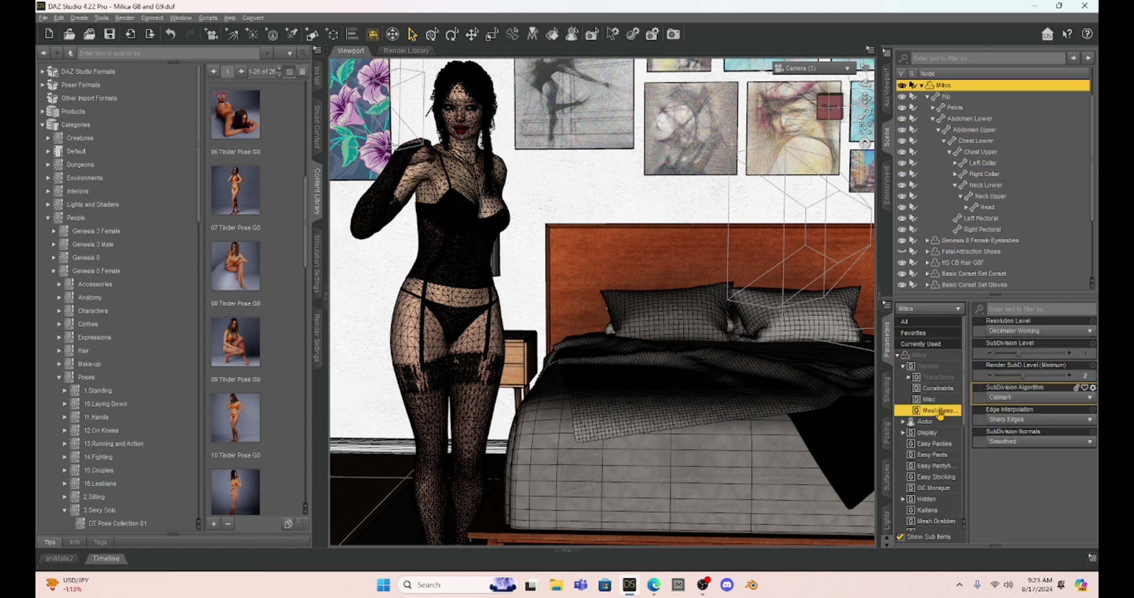
left_click(1009, 332)
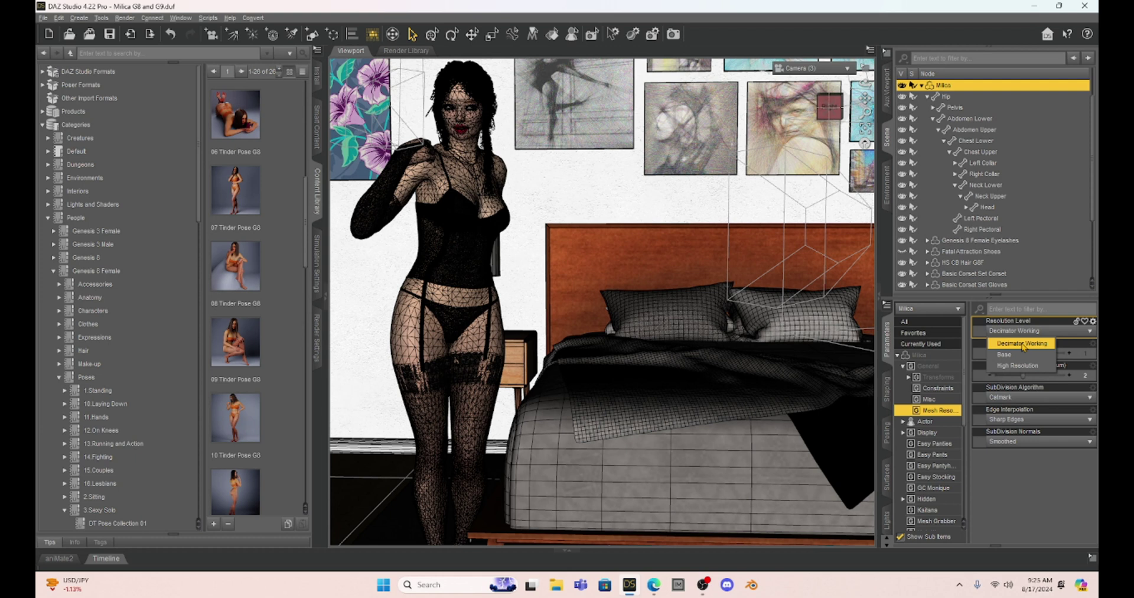
Step: Compare Milica's Base and High Resolution meshes, ending on Decimator Working
left_click(1012, 356)
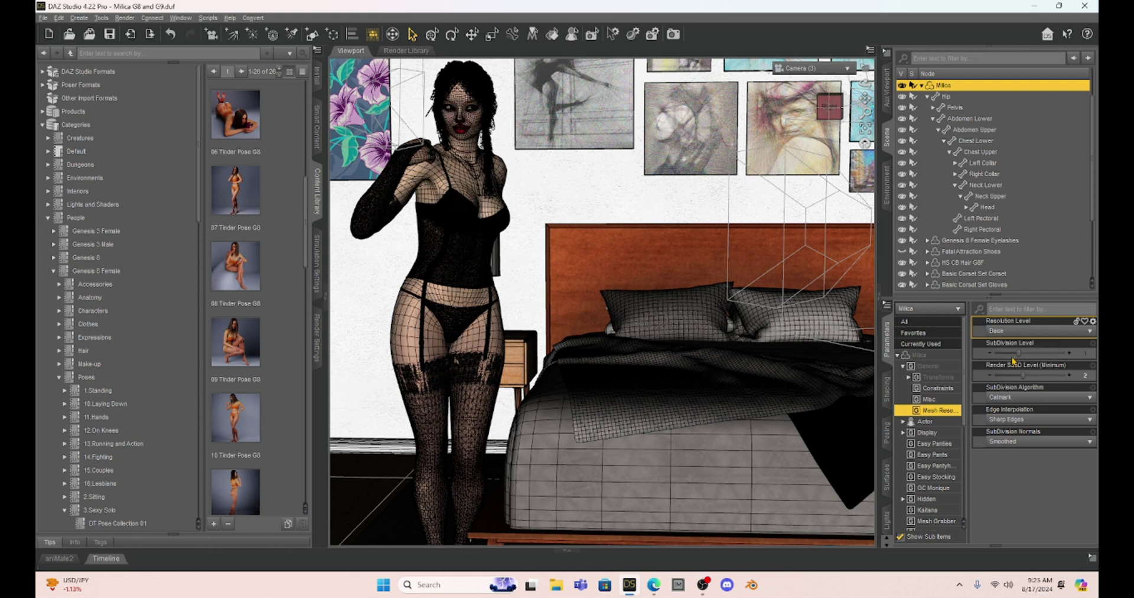
left_click(1017, 331)
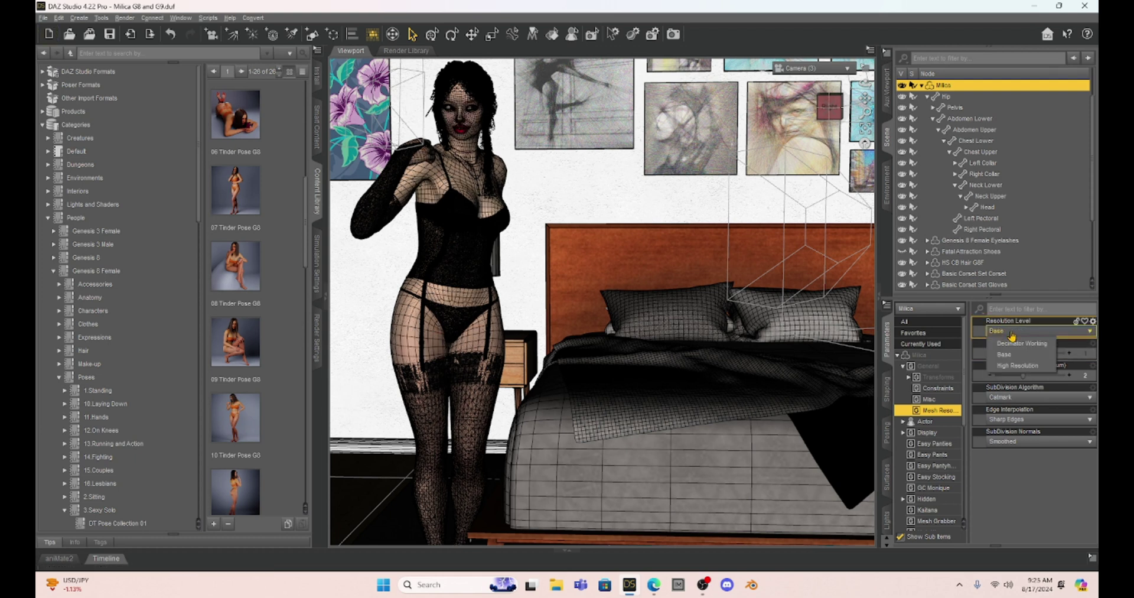
left_click(1021, 368)
left_click(1017, 331)
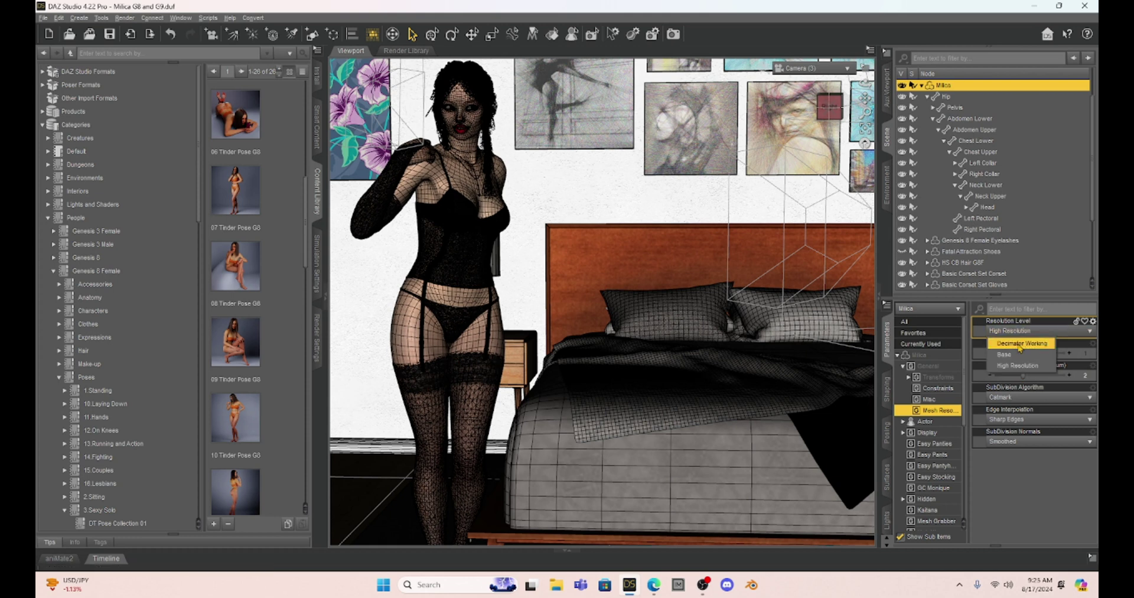
left_click(1019, 343)
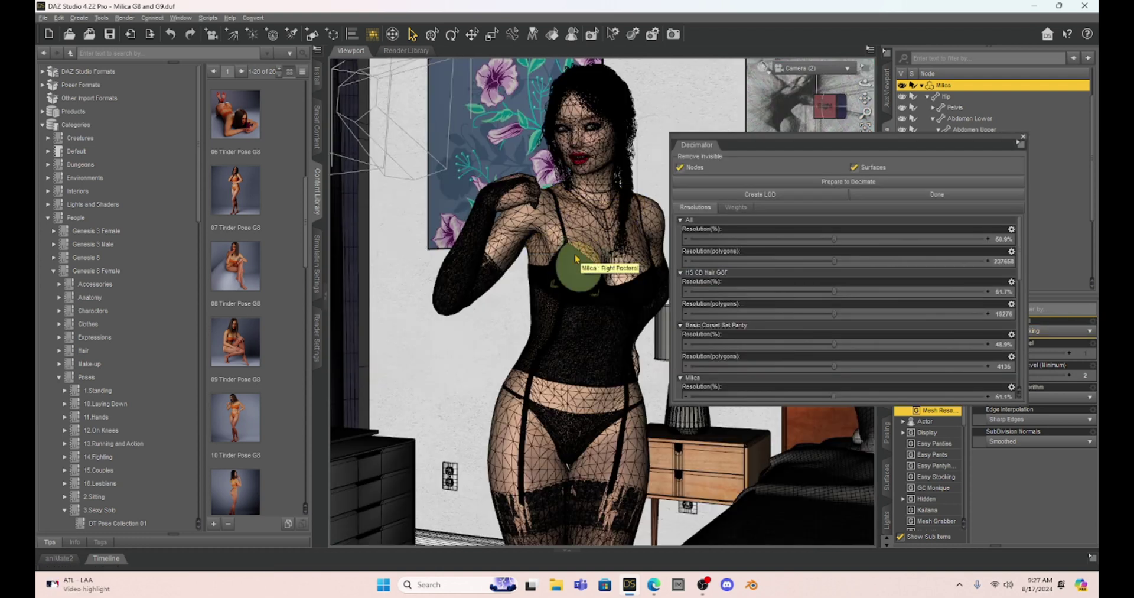
Step: Drag the HS CB Hair G8F Resolution(%) slider down to 5.7% (2113 polygons)
mouse_move(848, 248)
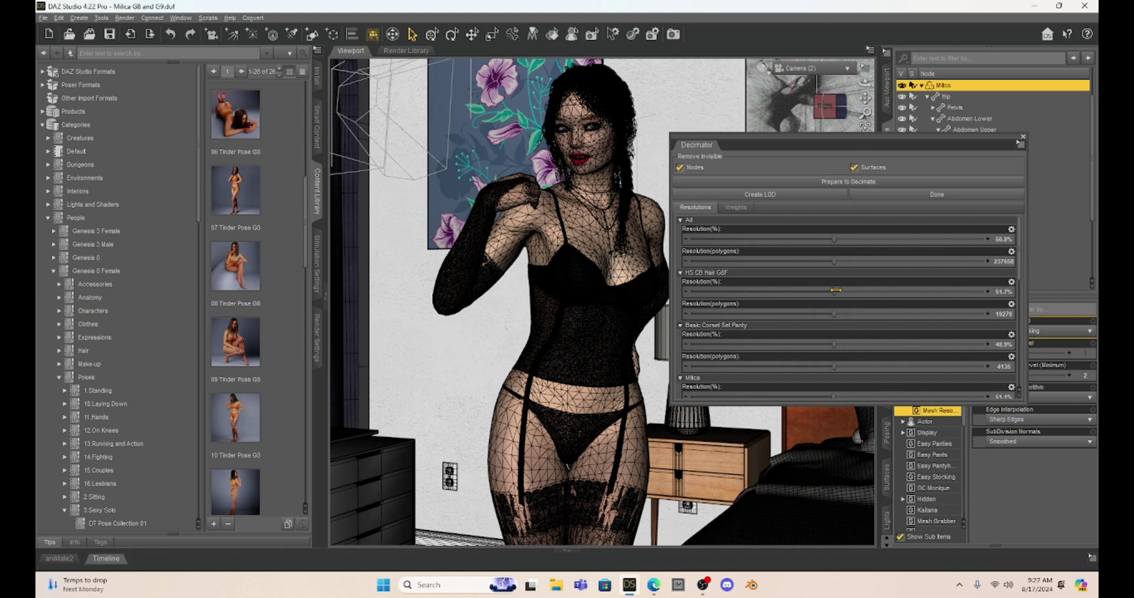
left_click_drag(834, 290, 690, 298)
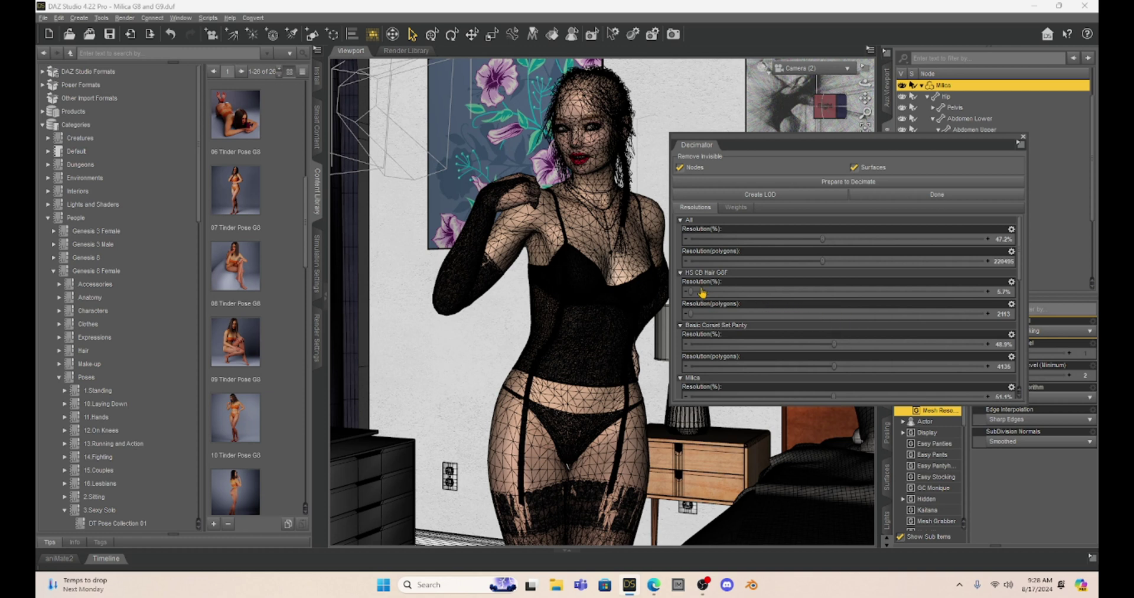
mouse_move(703, 293)
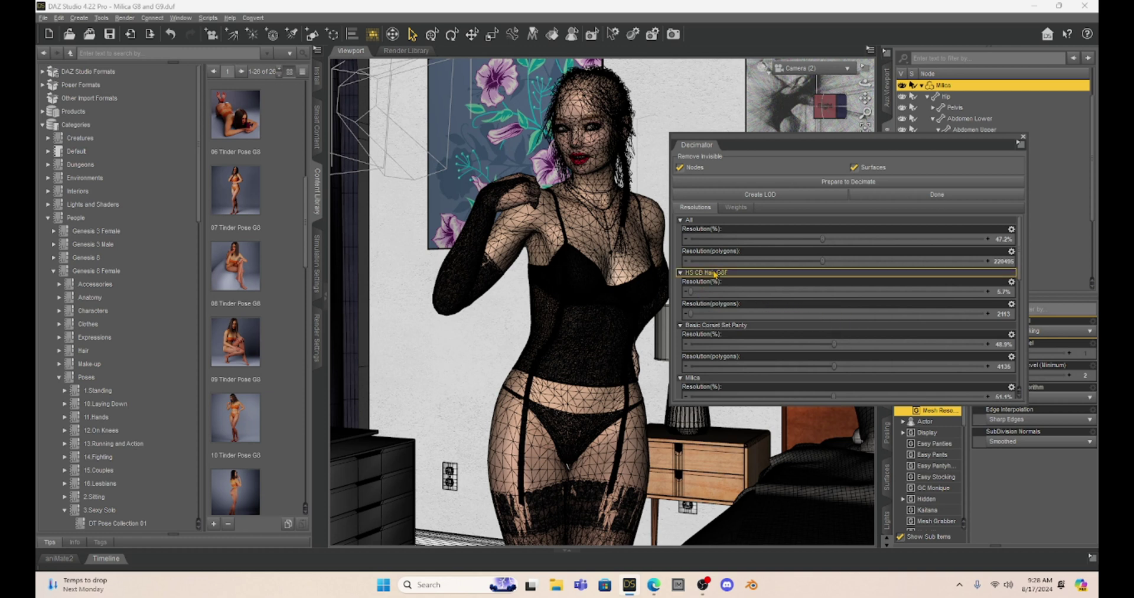
Step: Reset the HS CB Hair G8F to 100% (37300 polygons), then scroll through the Decimator item list
left_click(715, 274)
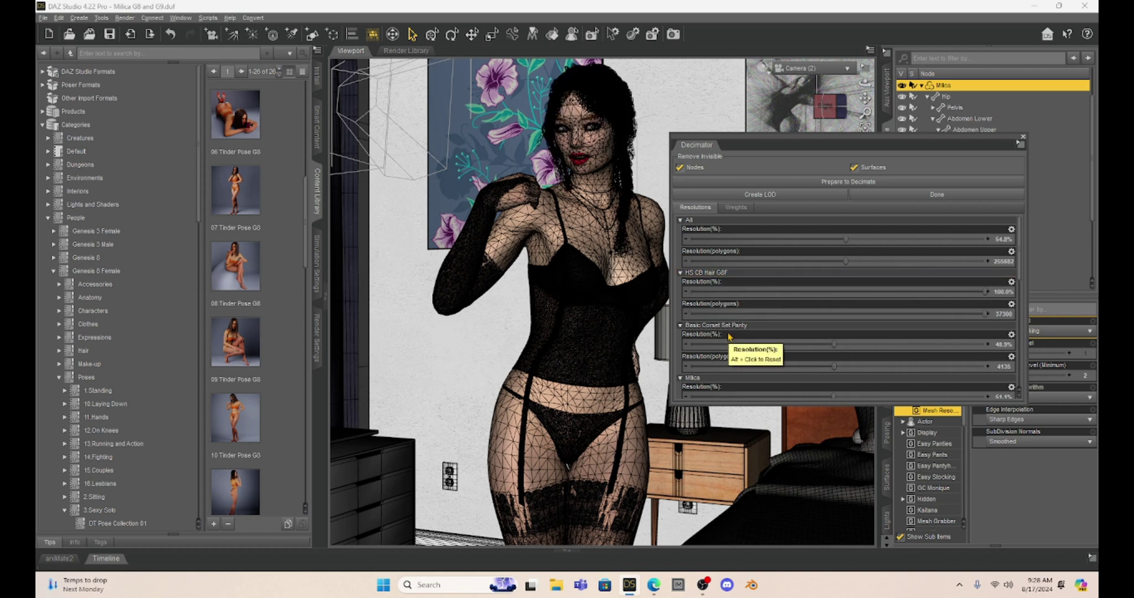
scroll(762, 303, "down", 5)
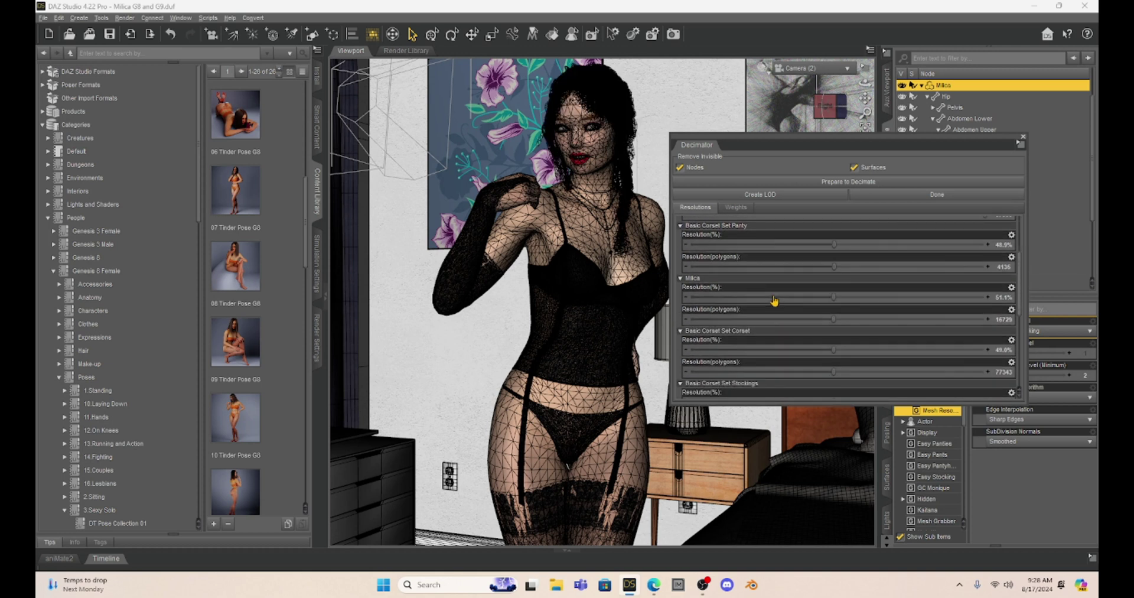
scroll(774, 301, "up", 2)
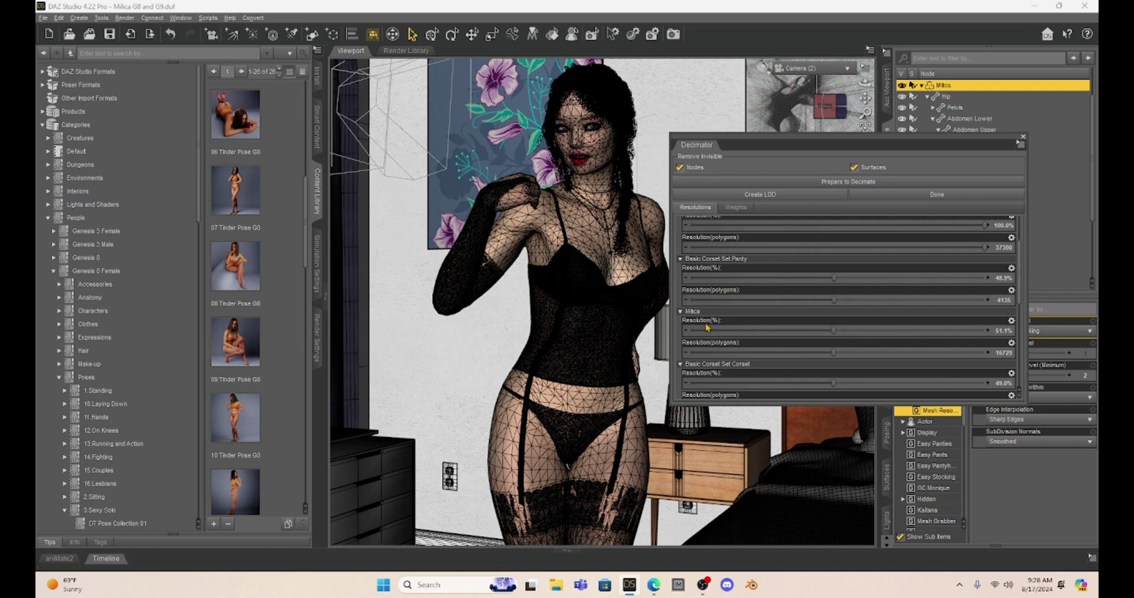
scroll(723, 271, "up", 2)
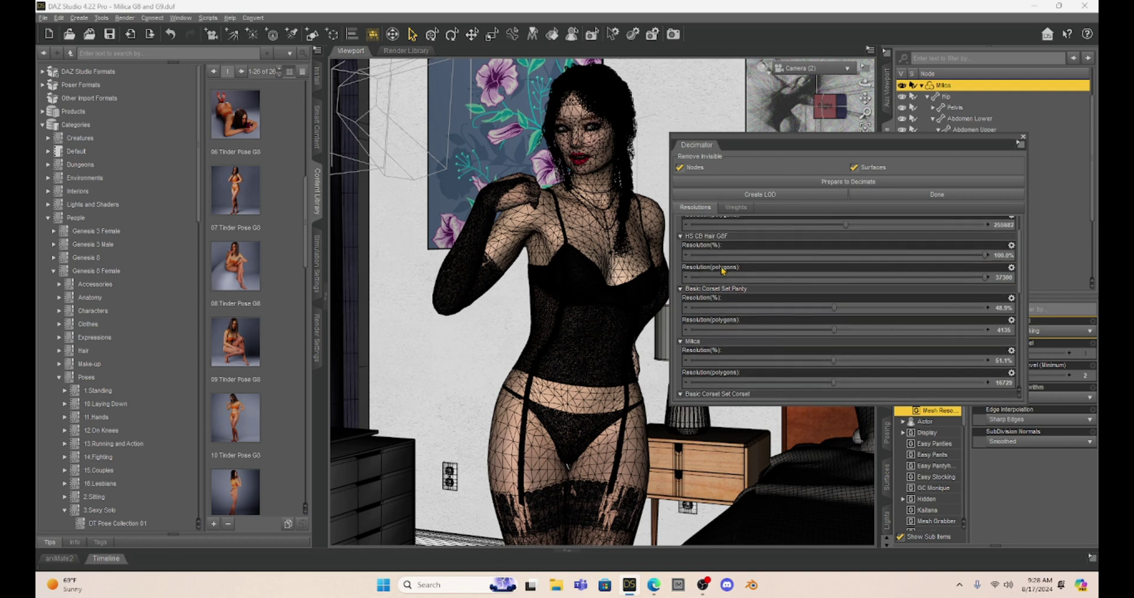
scroll(723, 271, "down", 6)
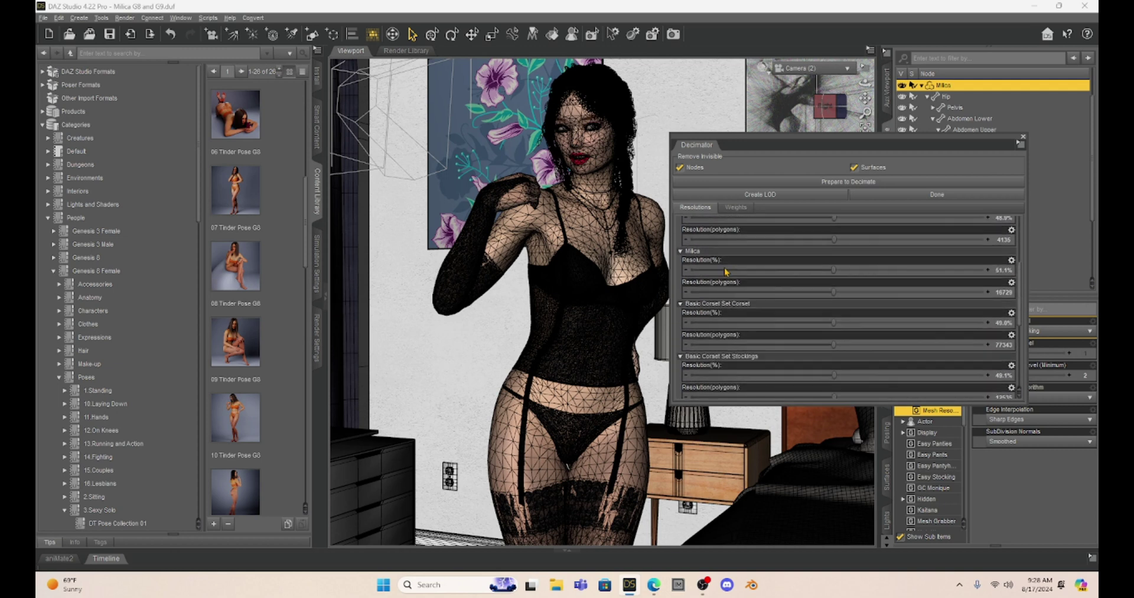
scroll(716, 313, "down", 2)
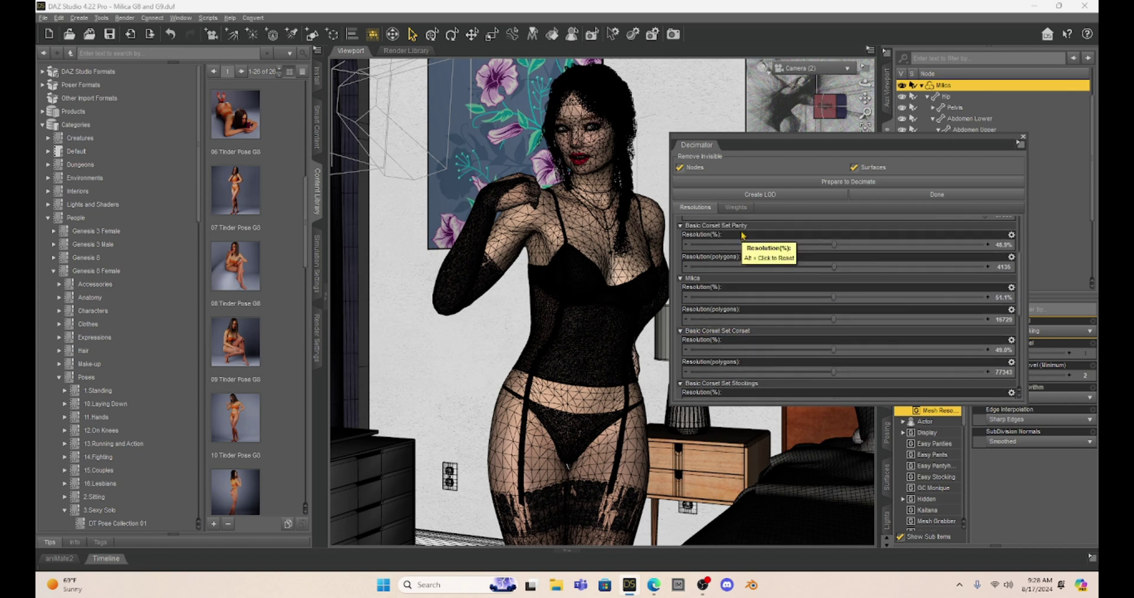
scroll(720, 320, "down", 2)
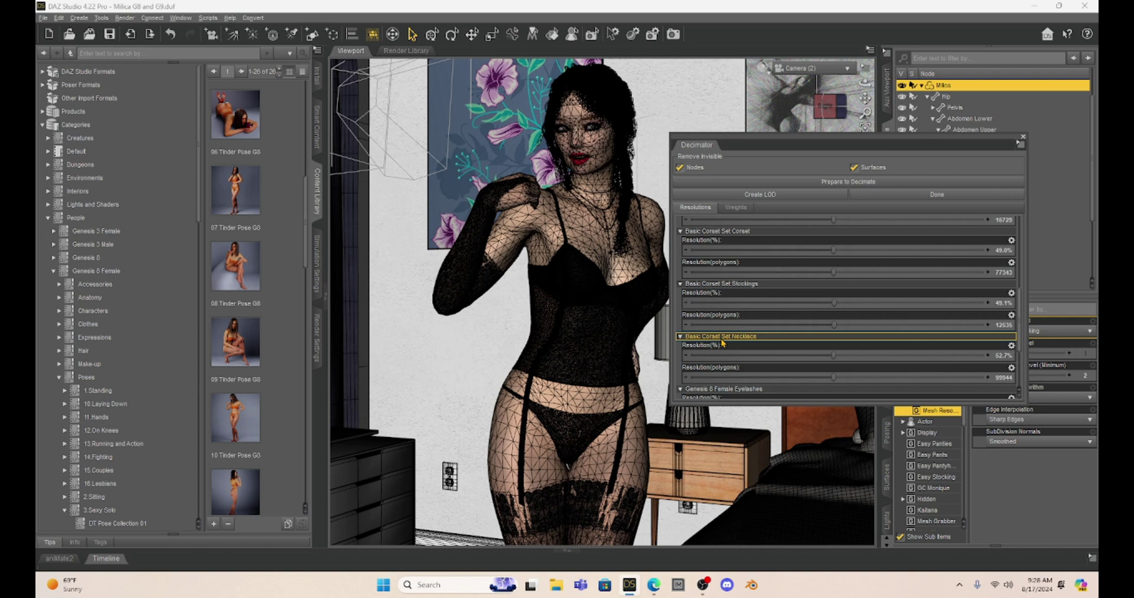
scroll(722, 343, "up", 5)
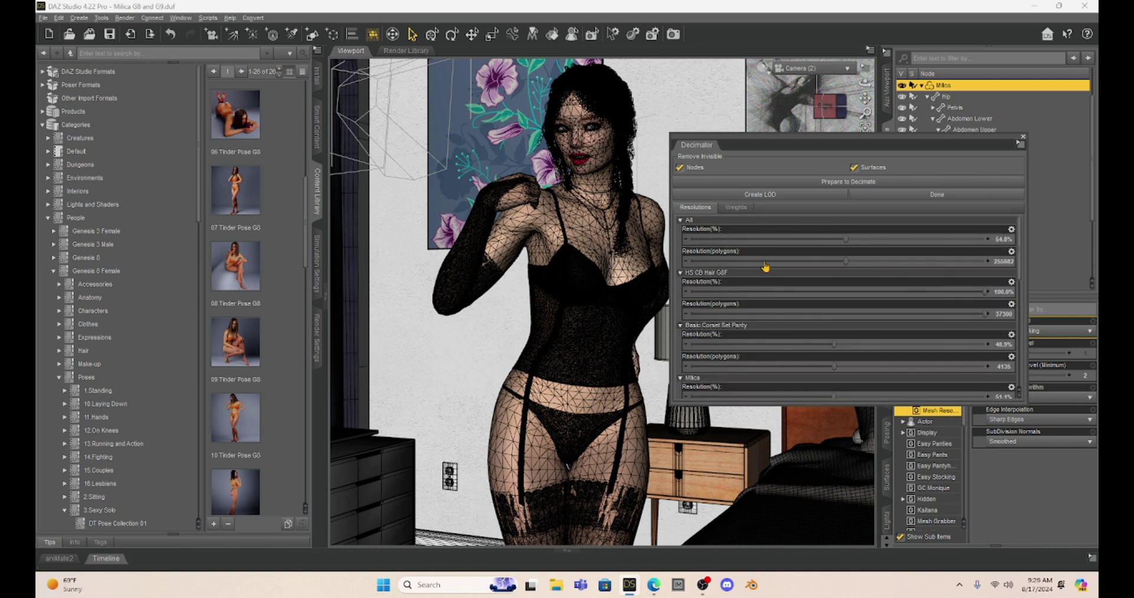
Step: Enter a very low polygon count in the All Resolution field, dropping all items to 4.2% (about 19550 polygons)
left_click(699, 228)
left_click(1005, 262)
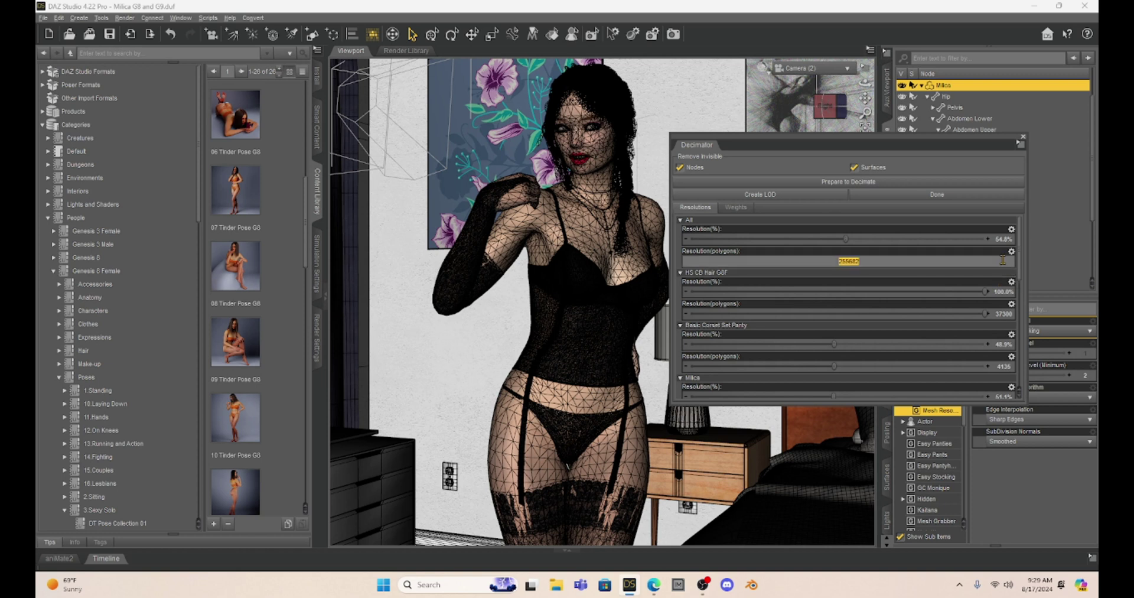
type("5000")
key("Return")
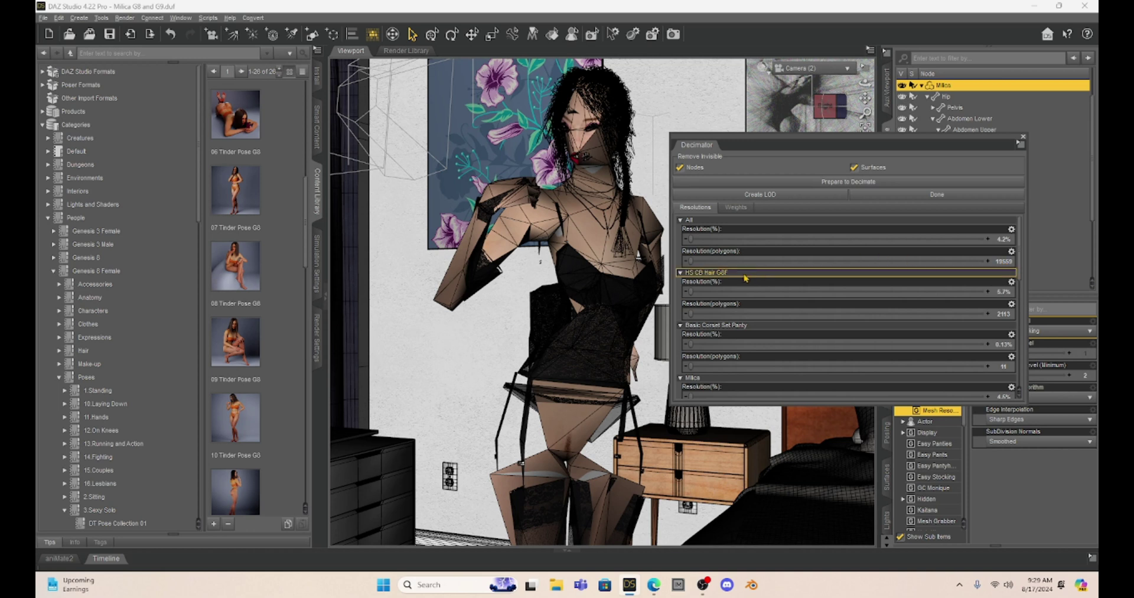
left_click(1003, 261)
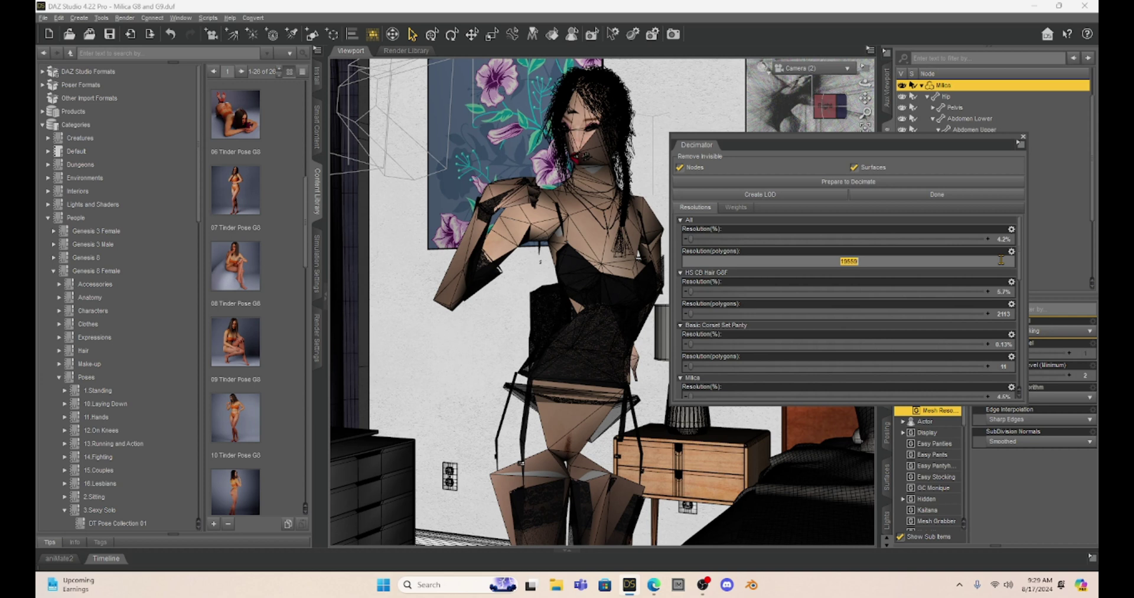
Step: Set the overall polygon count to 200000, then undo back to 48.0% with hair at 14.9%
type("200000")
key("Return")
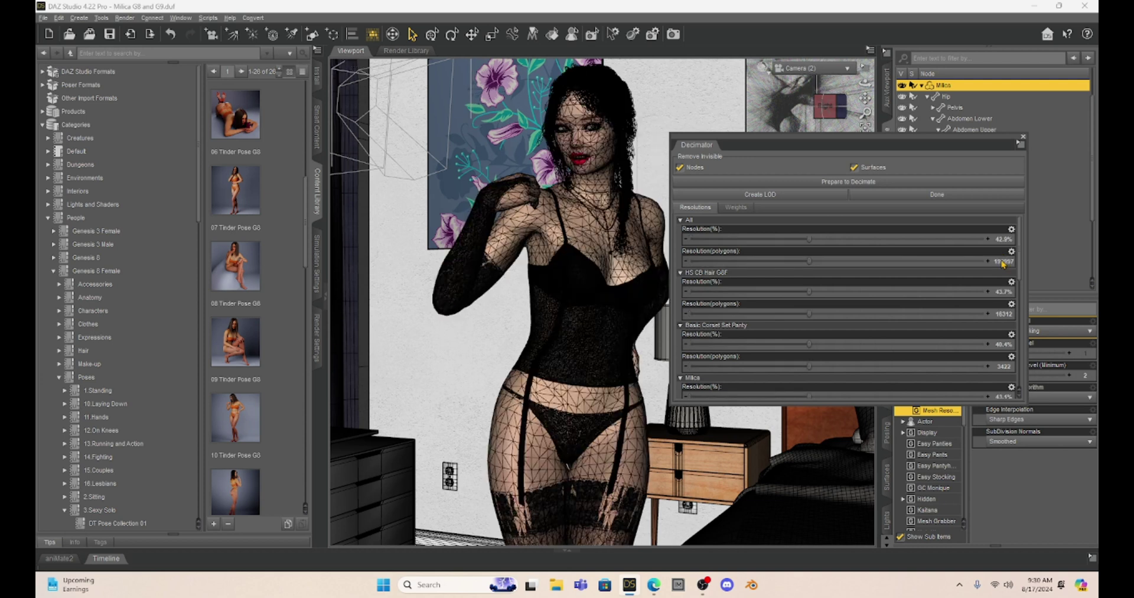
key("ctrl+z")
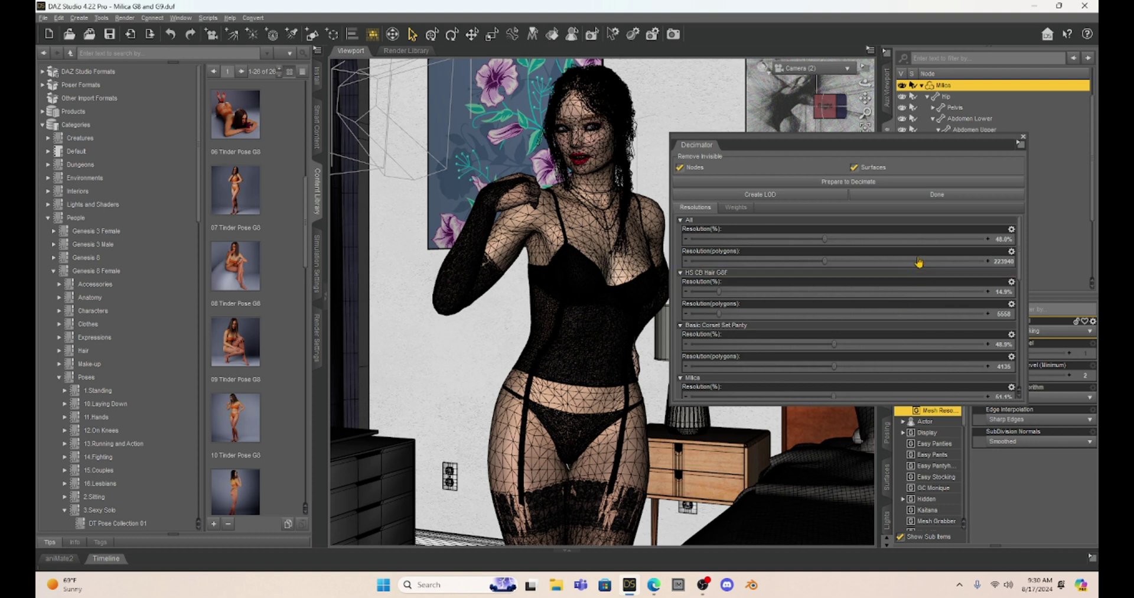
Step: Slightly rotate Milica's Abdomen Upper, then switch to the Decimator store page in Edge
left_click(572, 346)
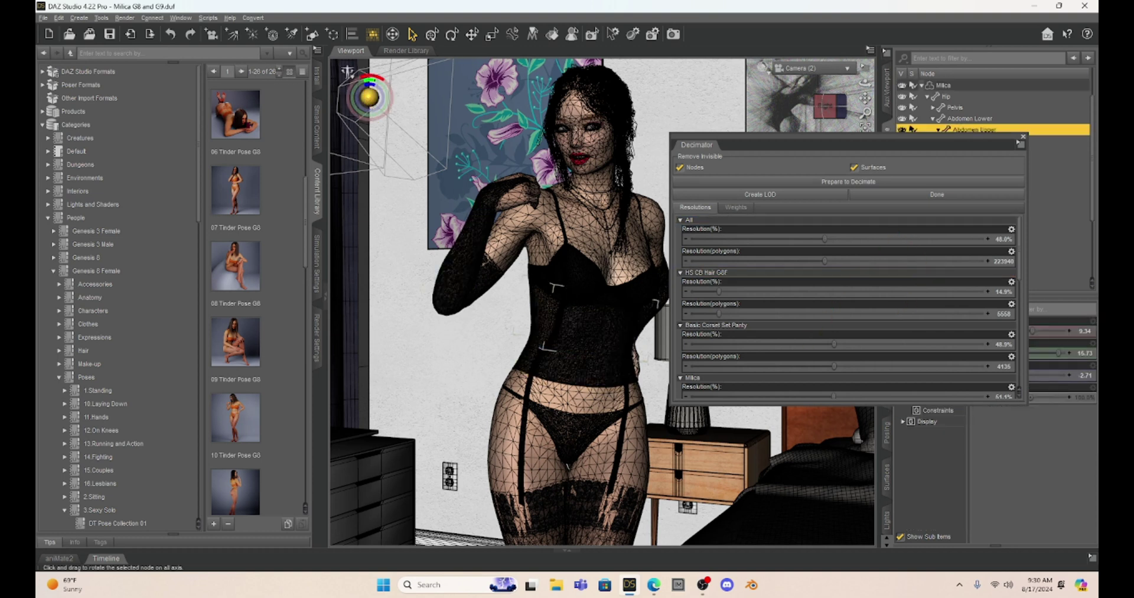
mouse_move(369, 96)
left_mouse_down()
mouse_move(389, 113)
mouse_move(369, 100)
left_mouse_up()
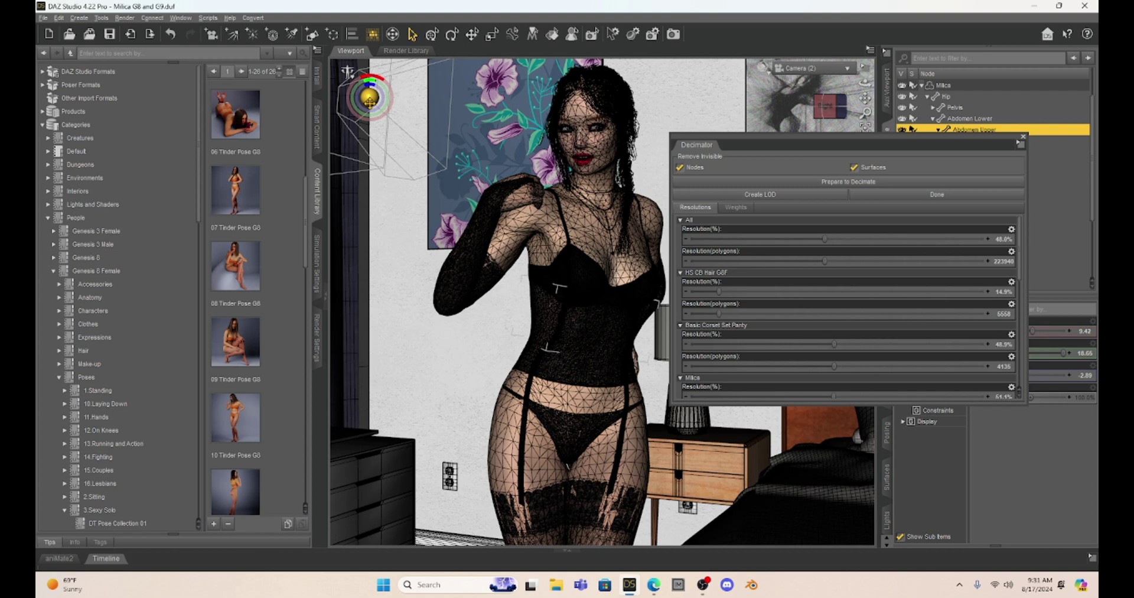
key("alt+Tab")
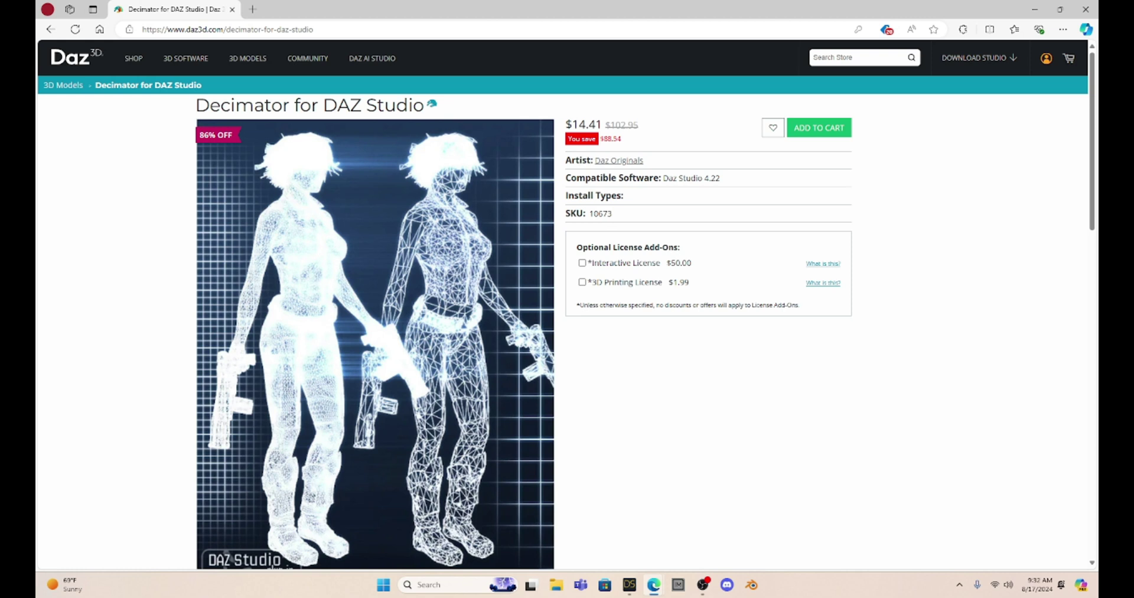
Step: Return from the Edge store page to the Daz Studio scene
key("alt+Tab")
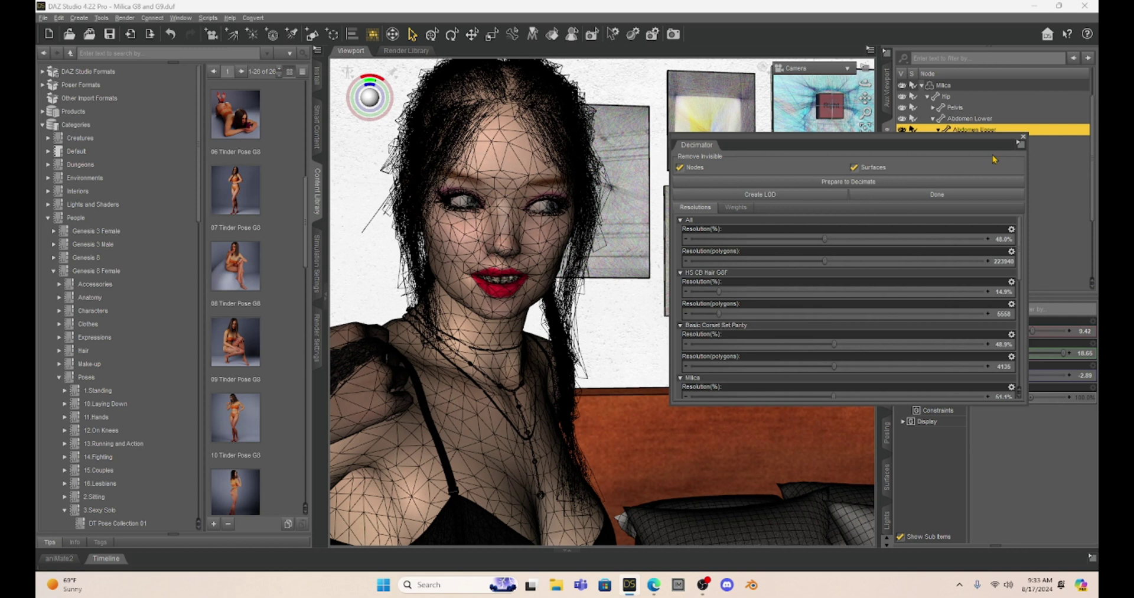
Step: Close the Decimator pane covering the viewport
left_click(1024, 138)
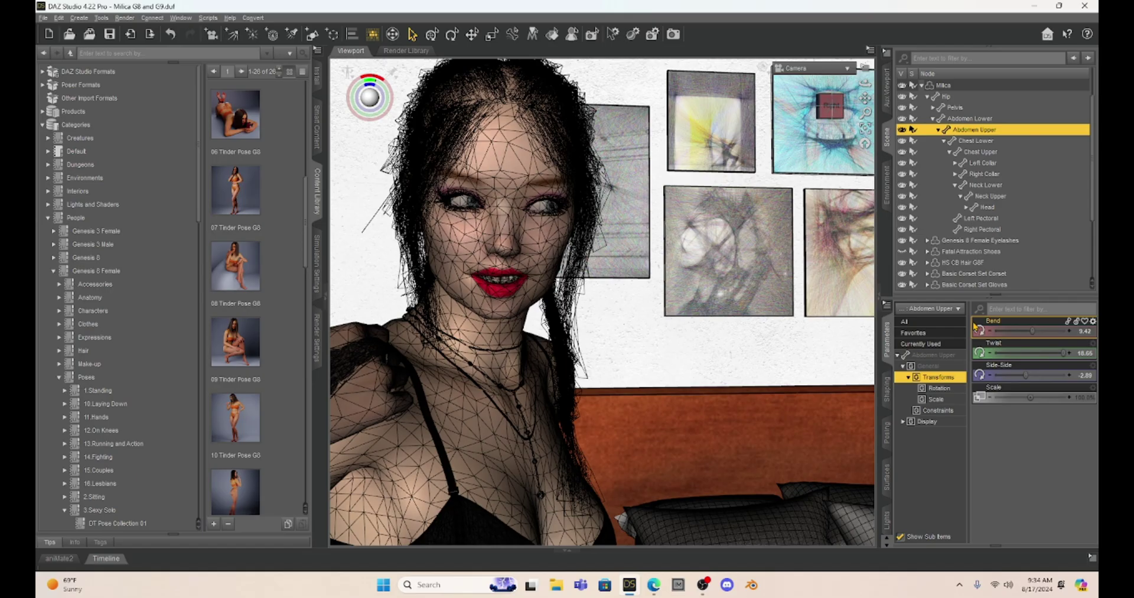